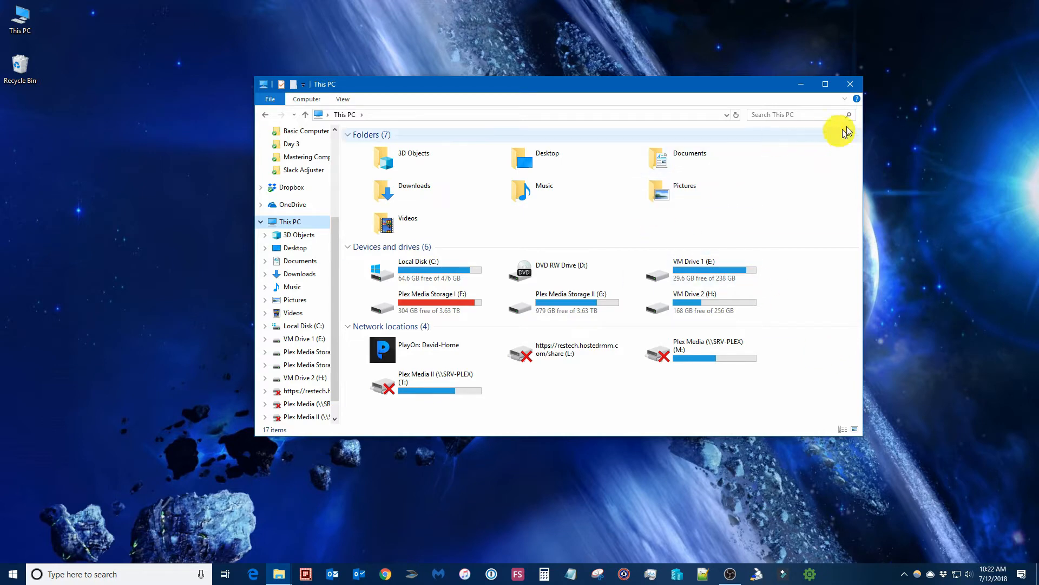
Close This PC and permanently delete all 6,295 items from the Recycle Bin
click(860, 87)
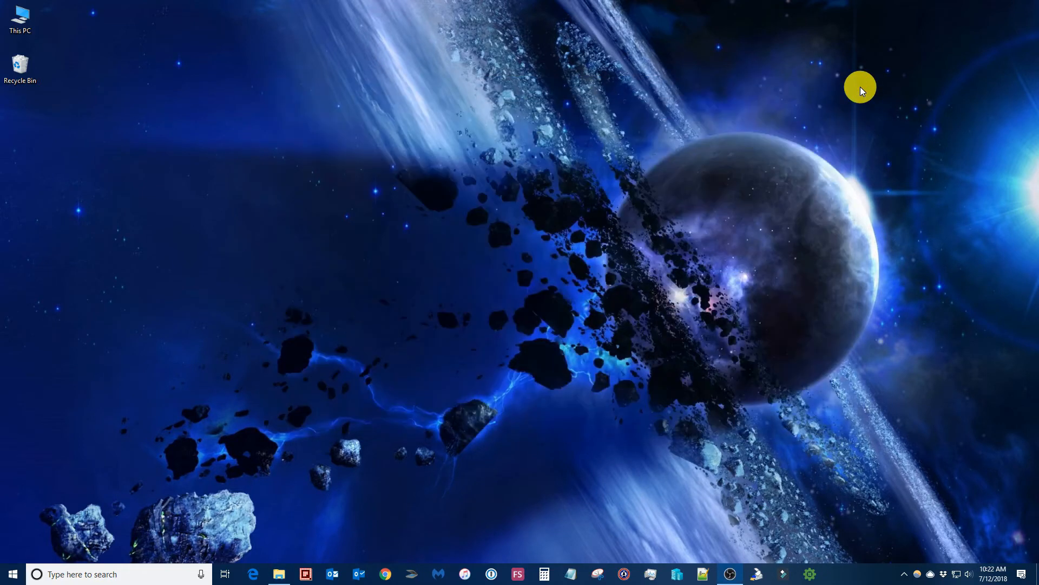
double_click(24, 74)
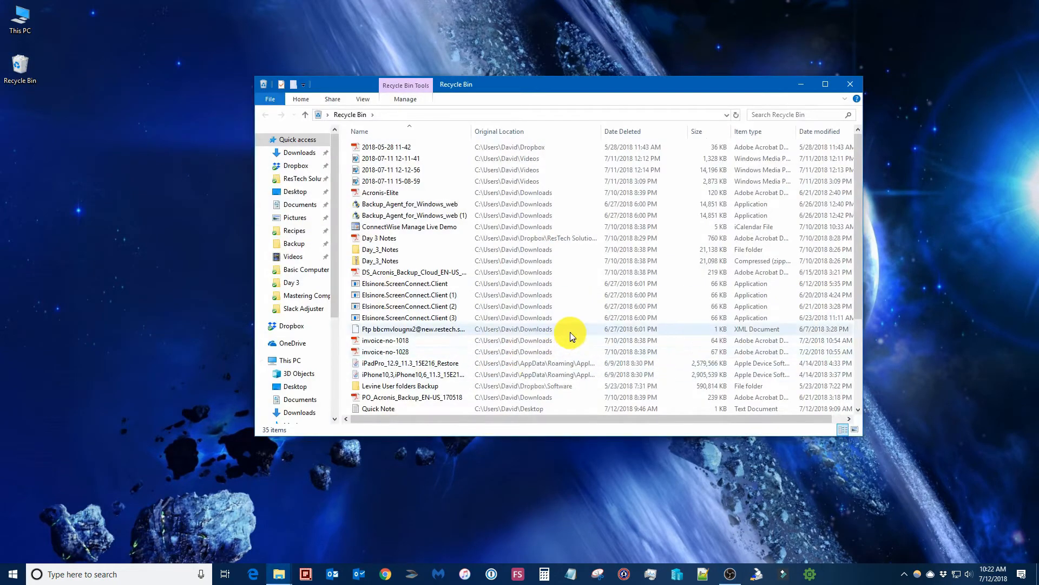
scroll(570, 333, down, 1)
scroll(570, 332, up, 4)
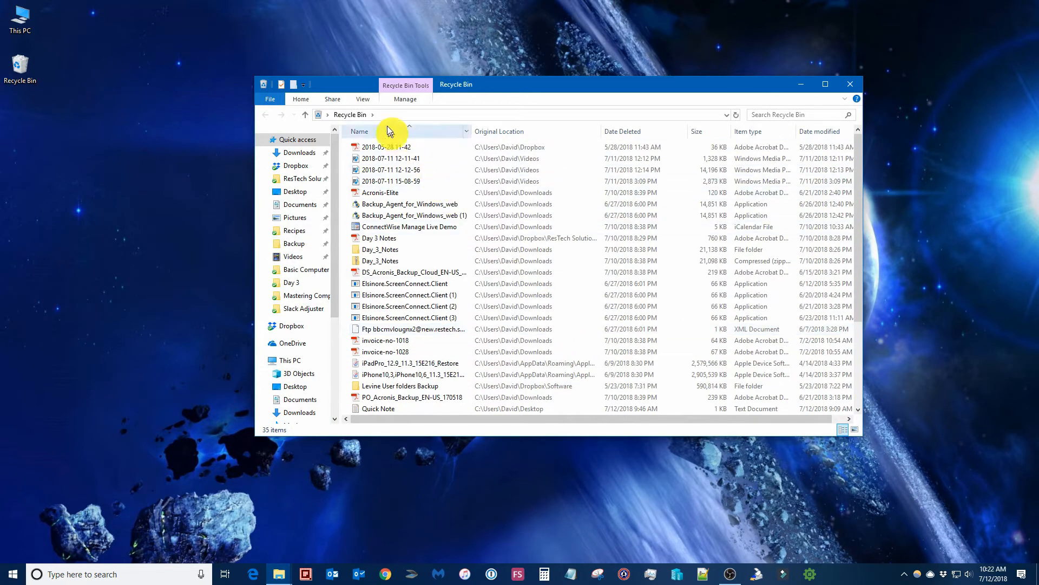
click(409, 100)
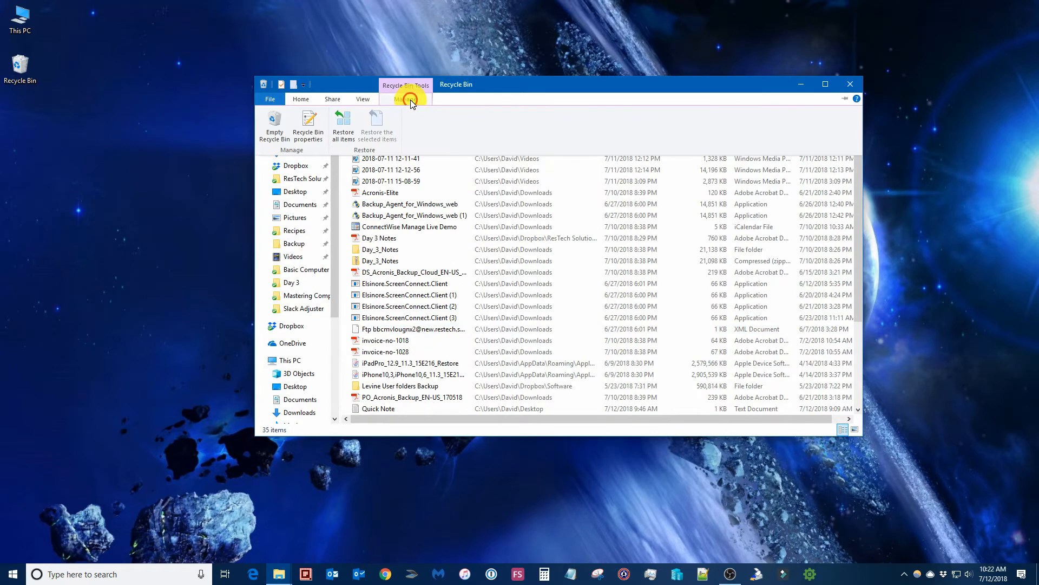
click(275, 125)
click(551, 297)
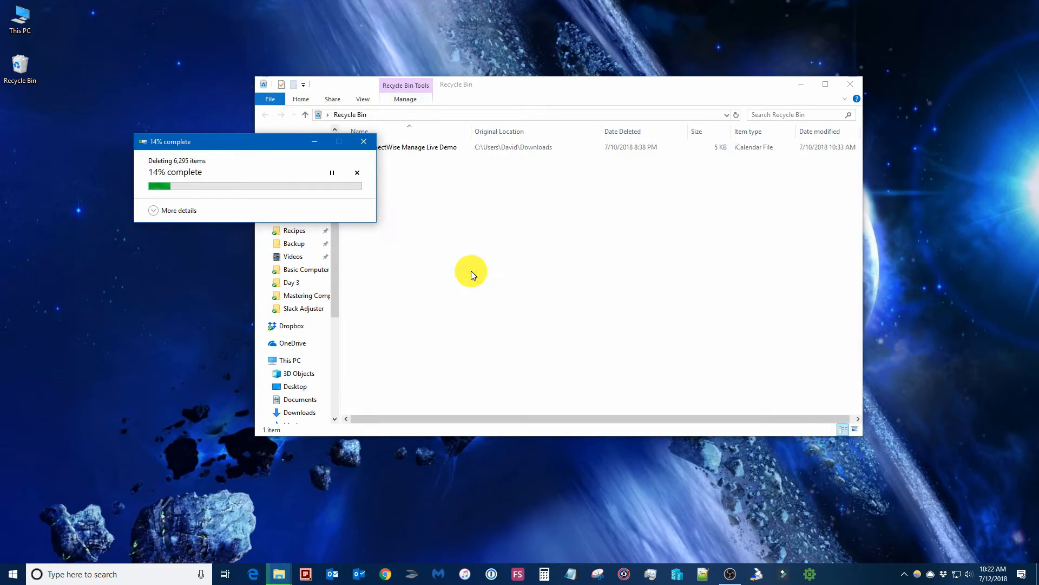
click(160, 212)
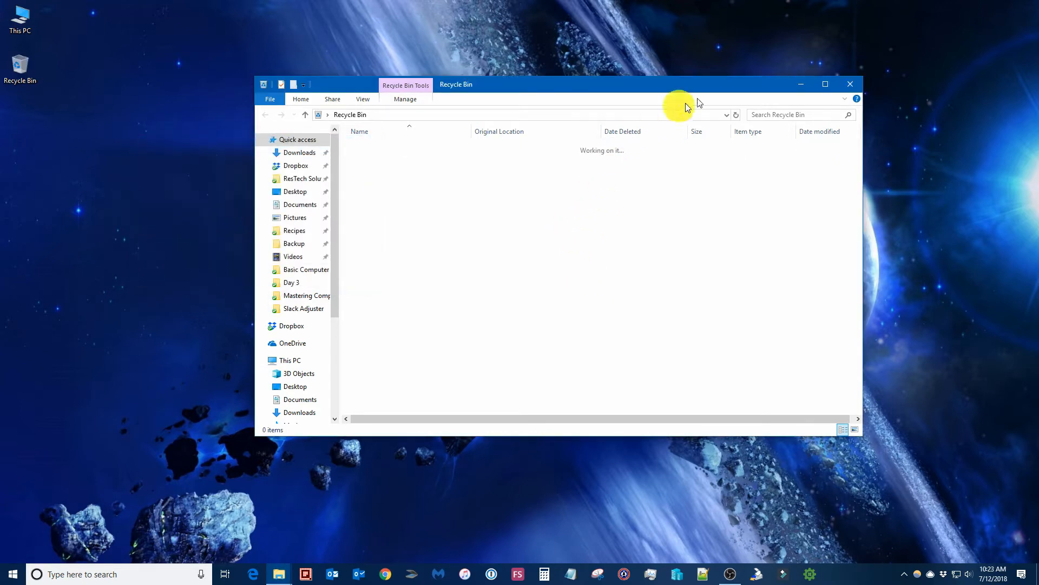
Close the emptied Recycle Bin and open a new File Explorer window from the taskbar
click(848, 84)
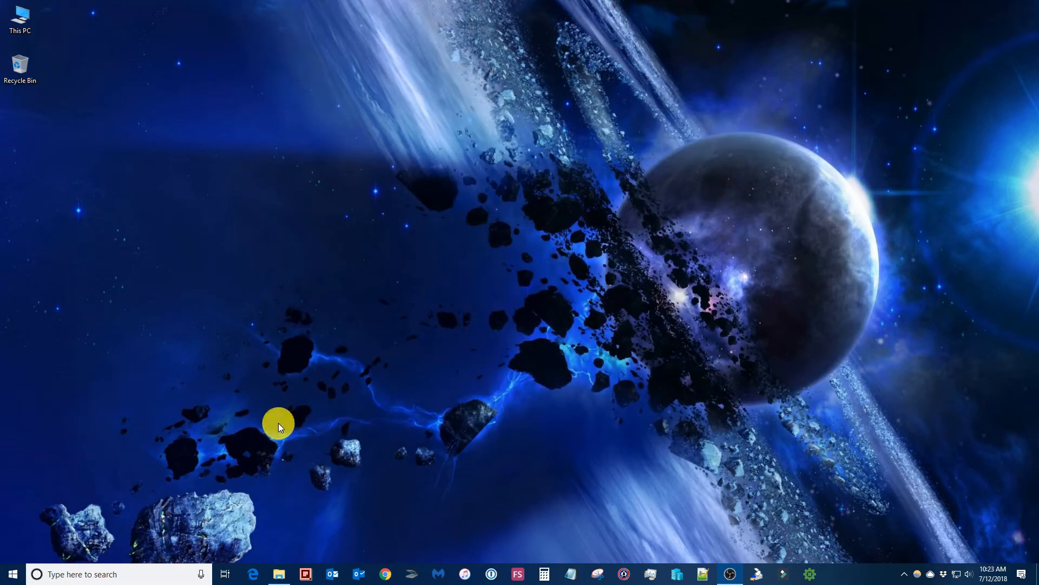
right_click(278, 575)
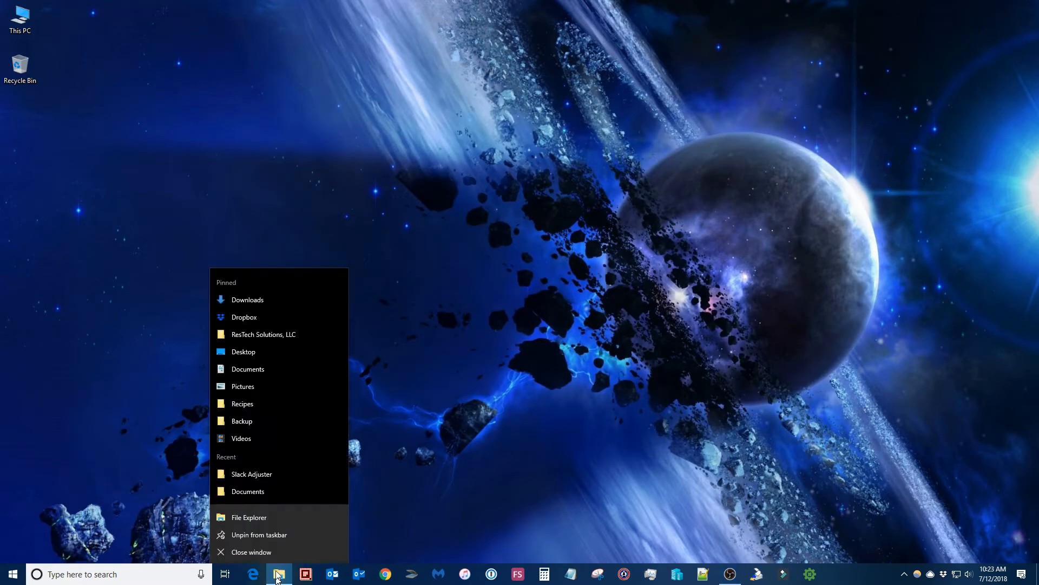
click(285, 518)
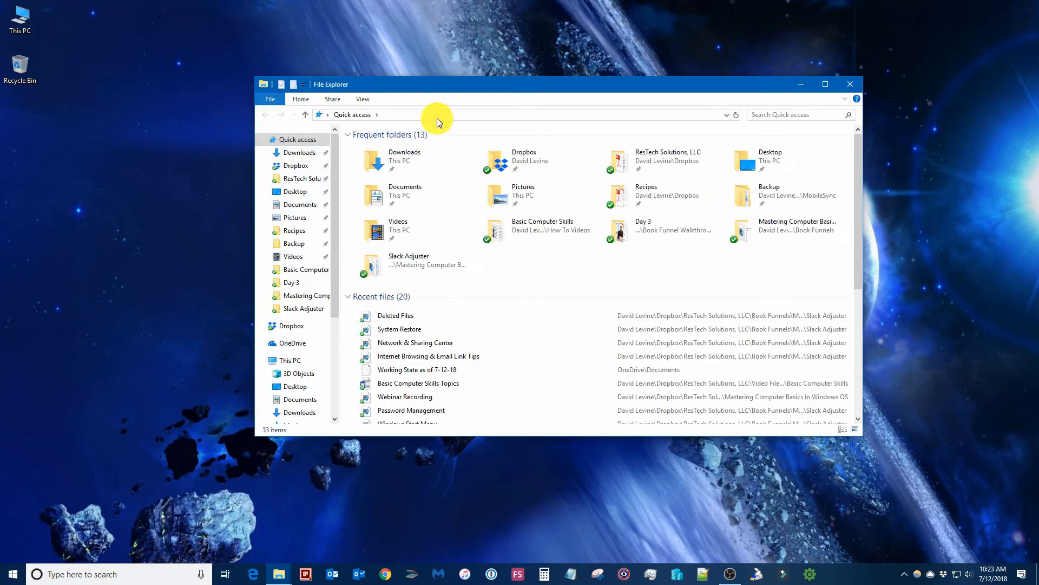
Go to %temp% in the address bar and look through its 277 temporary items
click(437, 116)
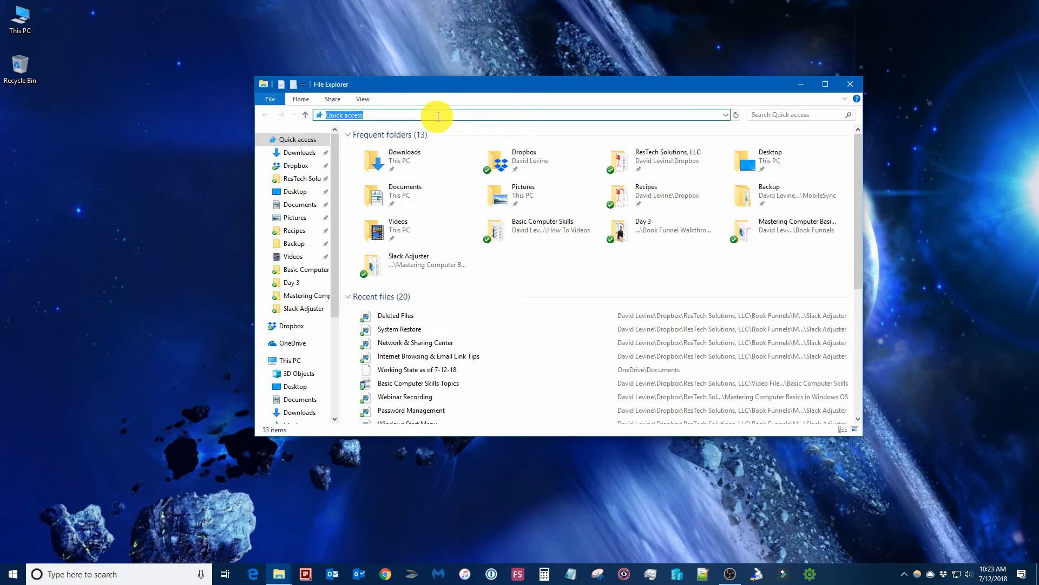
text(%temp%)
key(Return)
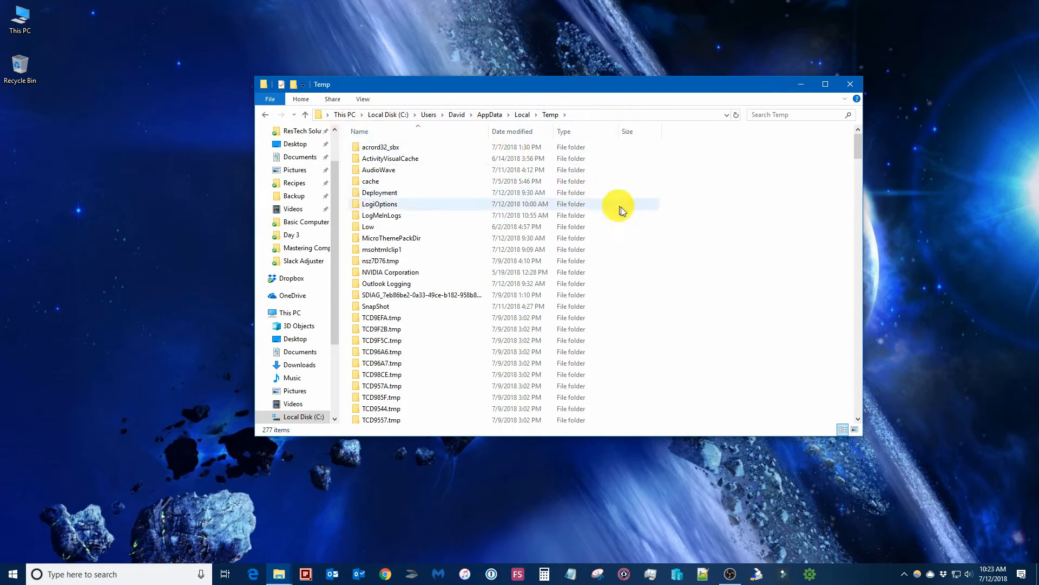
scroll(732, 278, down, 20)
scroll(733, 278, down, 20)
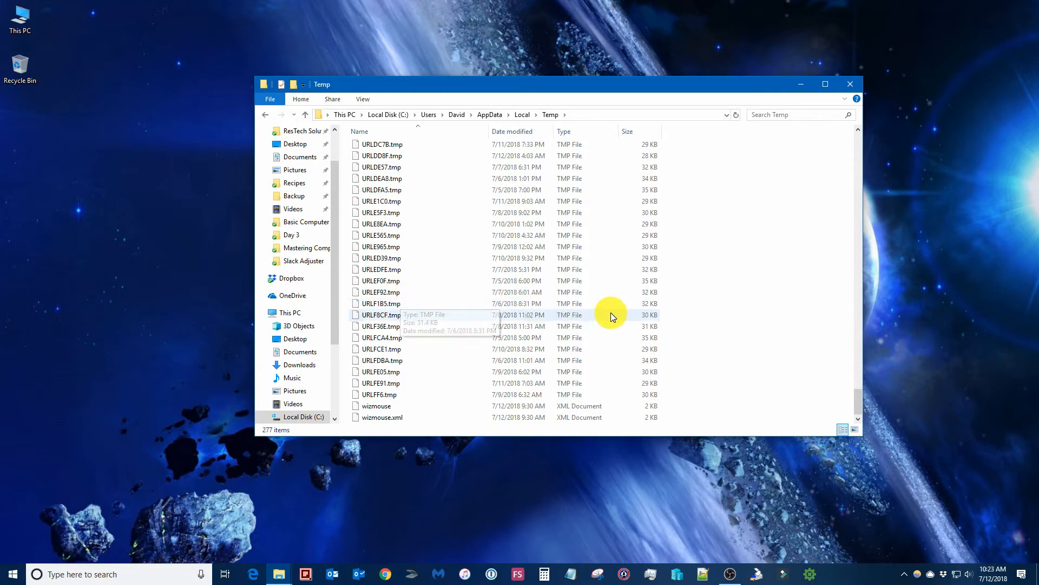
scroll(620, 316, up, 6)
scroll(619, 315, up, 20)
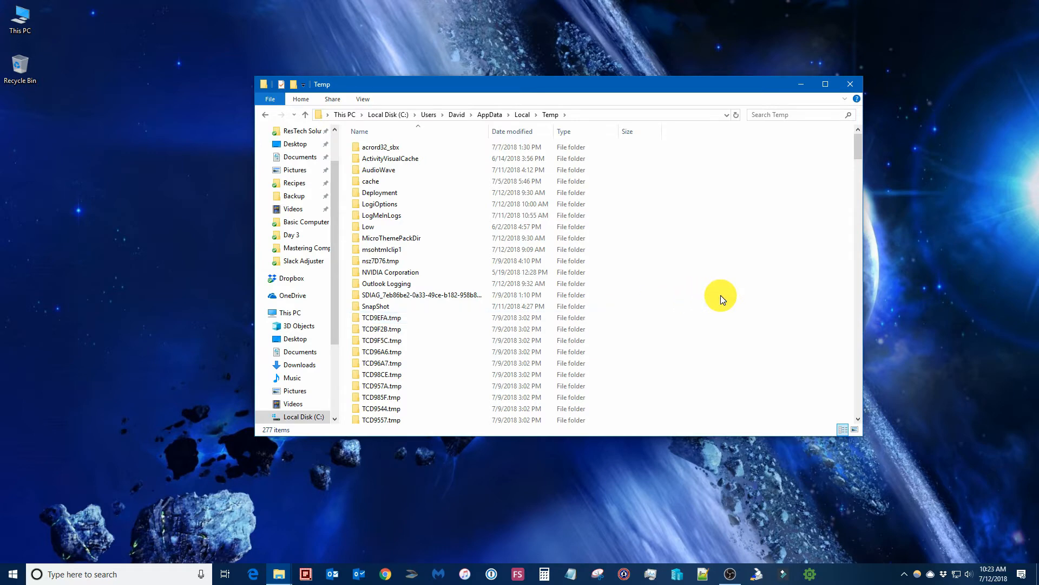
Delete all 277 Temp items, skipping the in-use Low folder and admin-protected folders
key(ctrl+a)
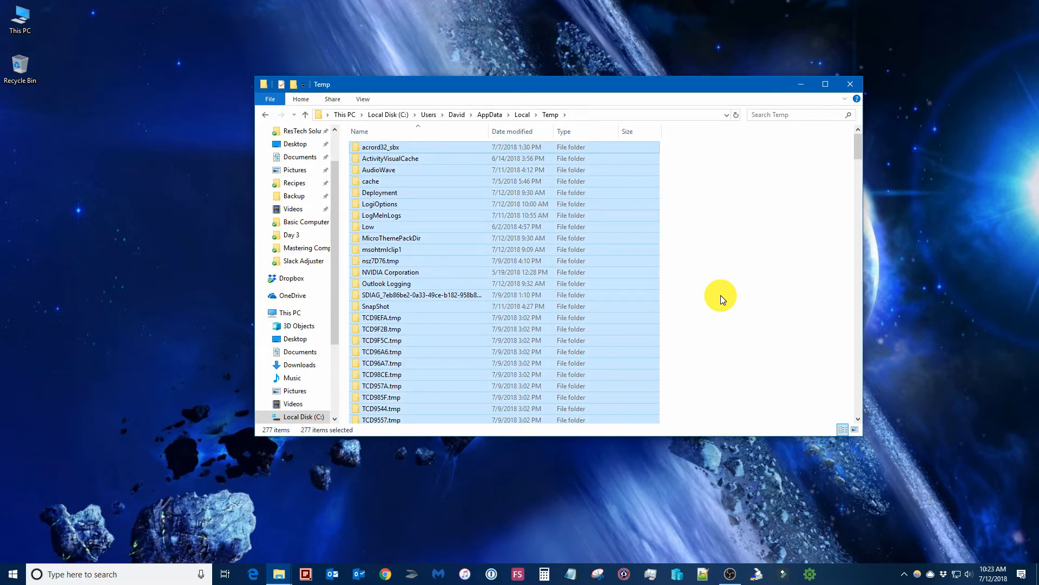
key(Delete)
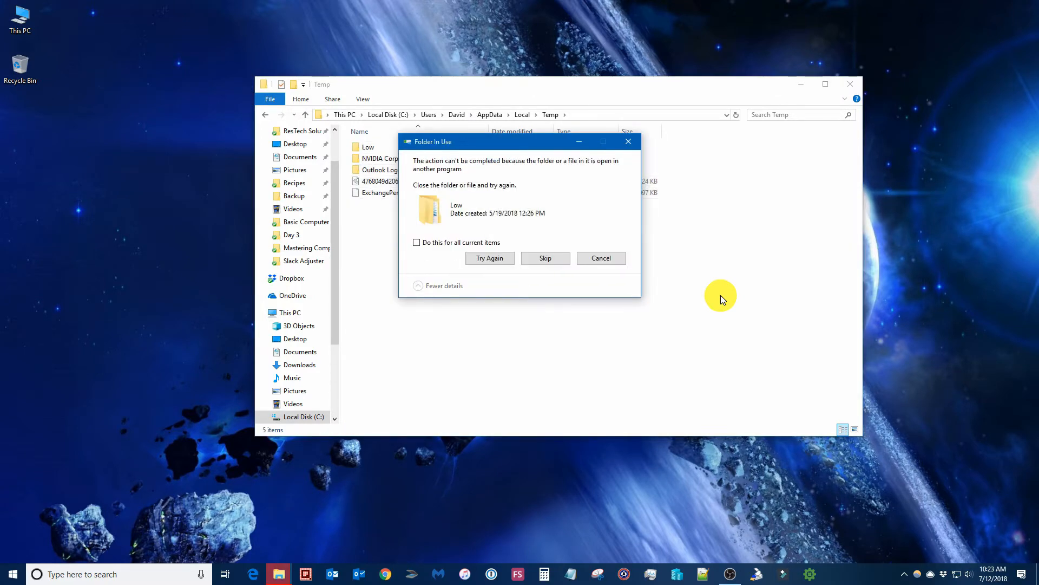
click(429, 242)
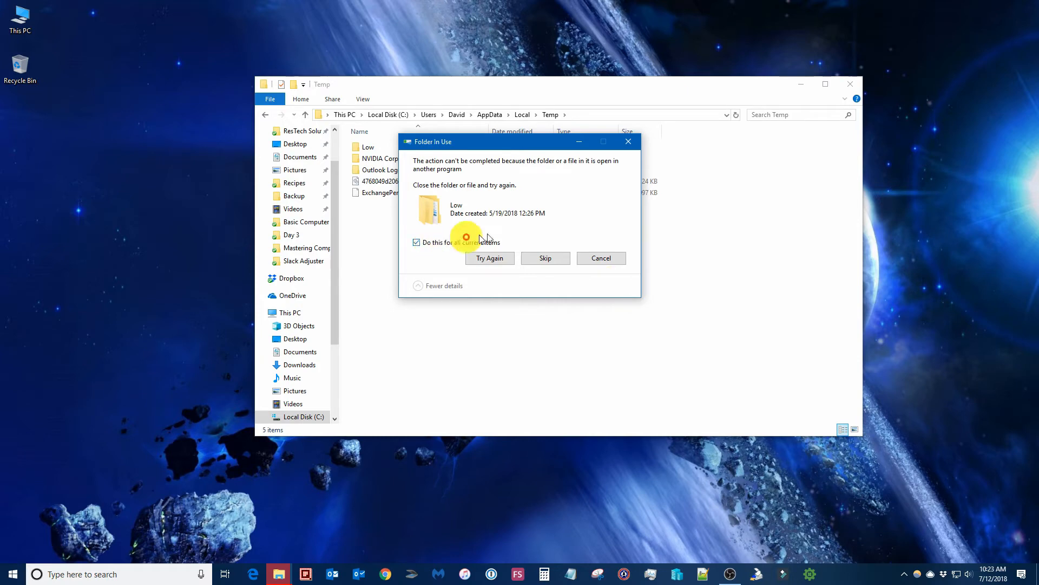
click(489, 258)
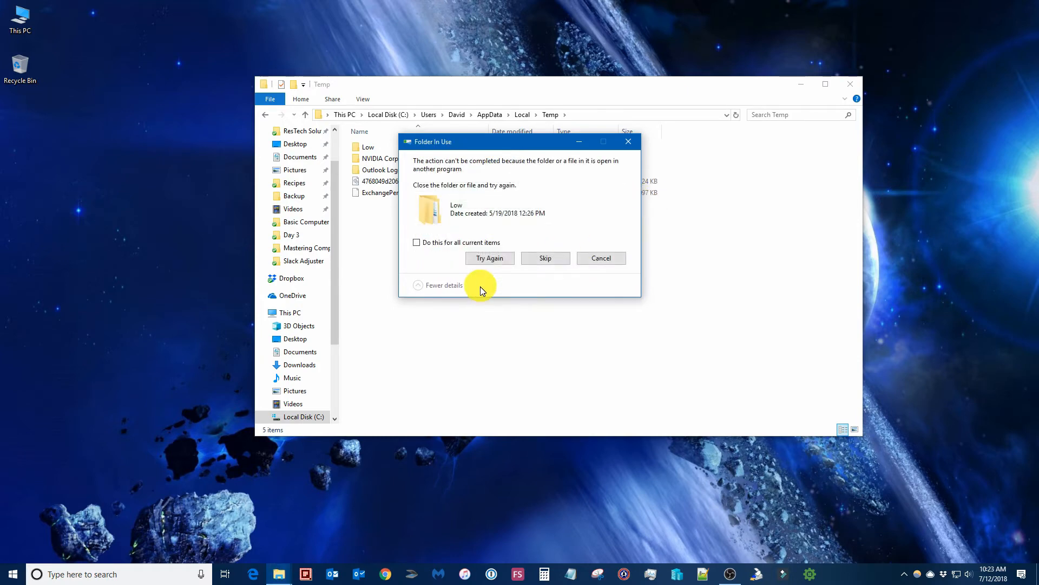
click(424, 244)
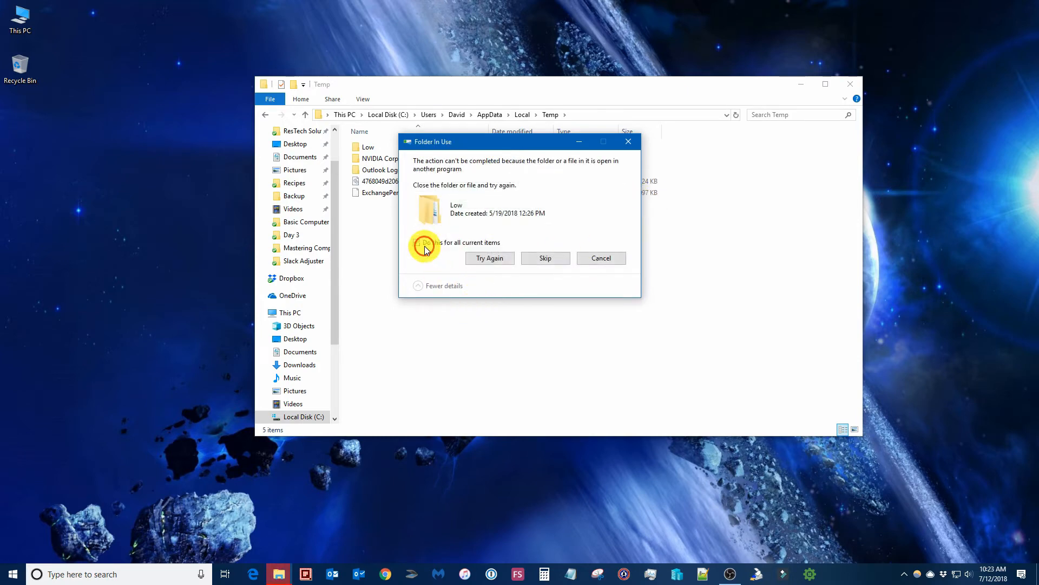
click(546, 258)
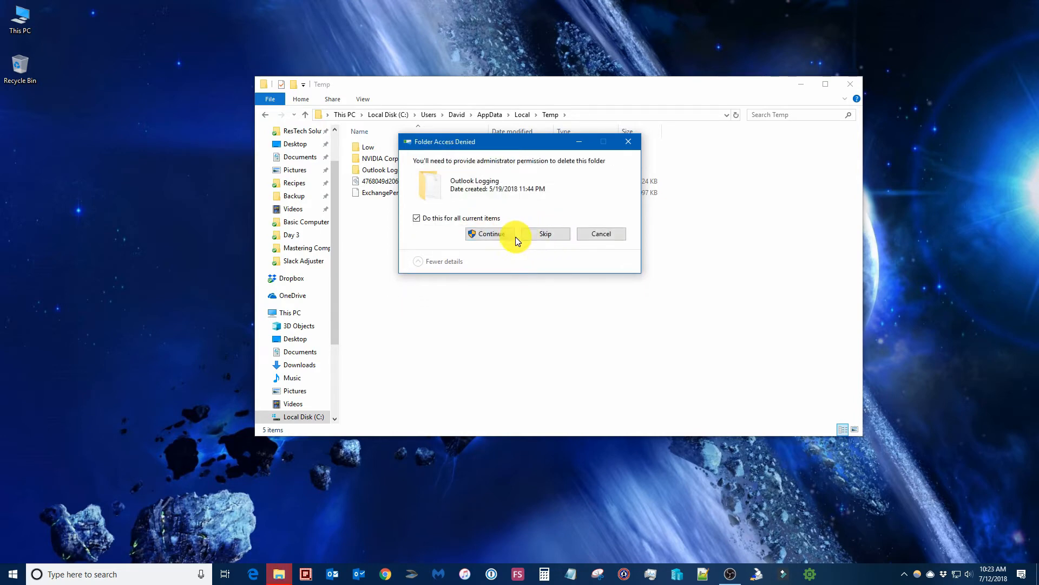
click(558, 232)
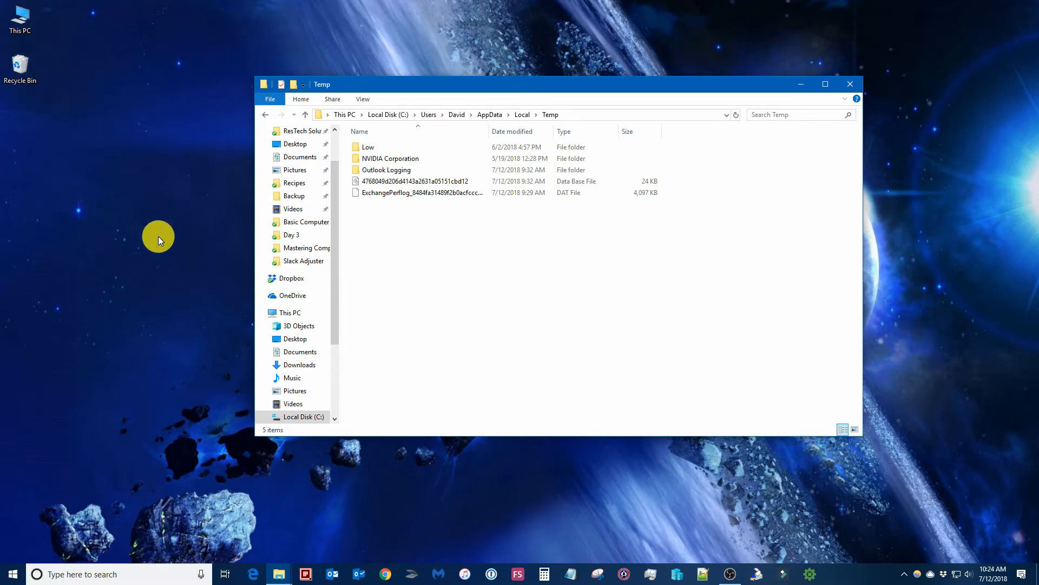
Navigate from drive C: into the Windows\Temp folder
click(382, 114)
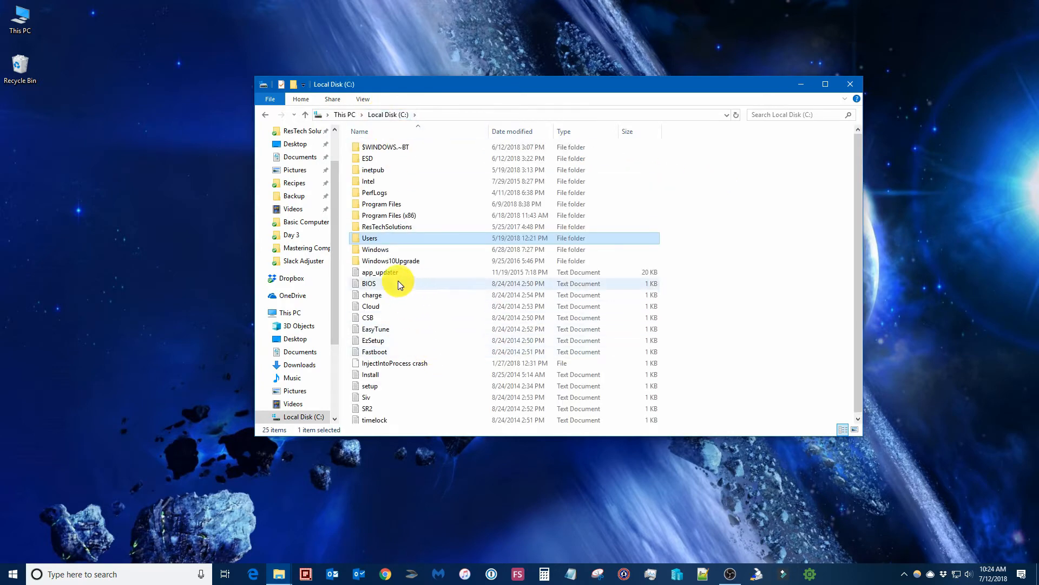
double_click(399, 248)
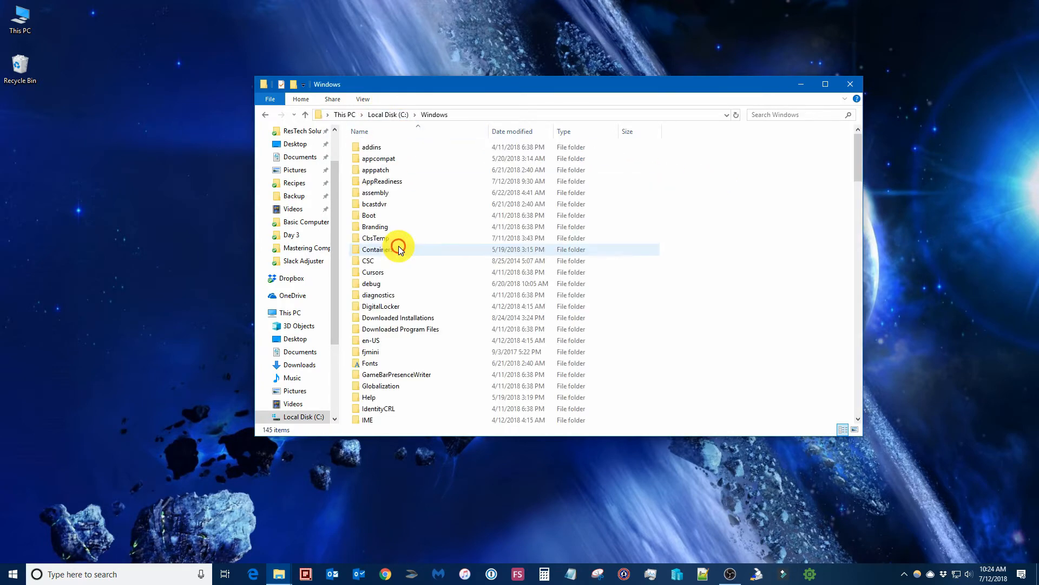
key(t)
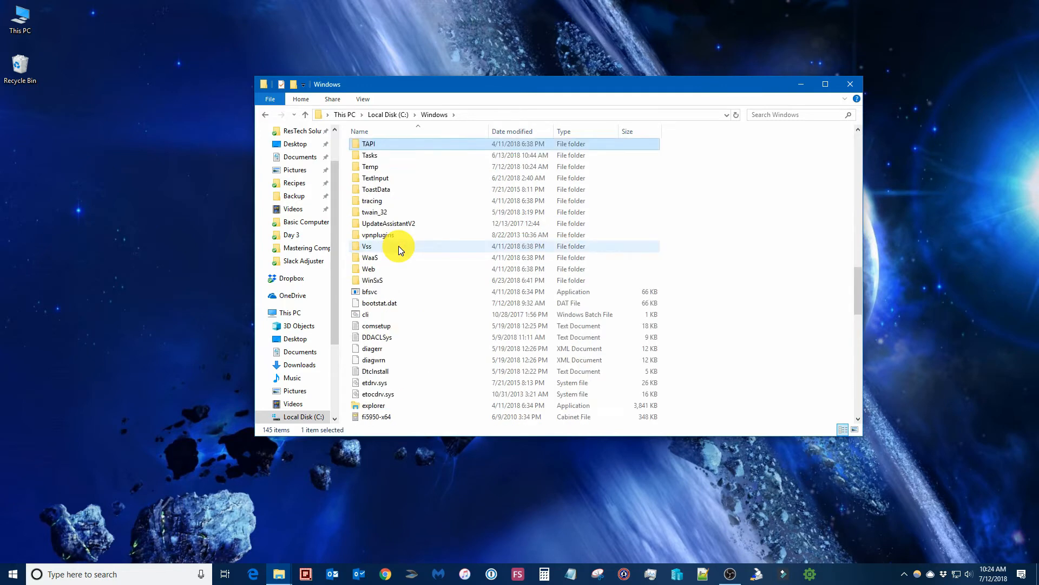
double_click(399, 166)
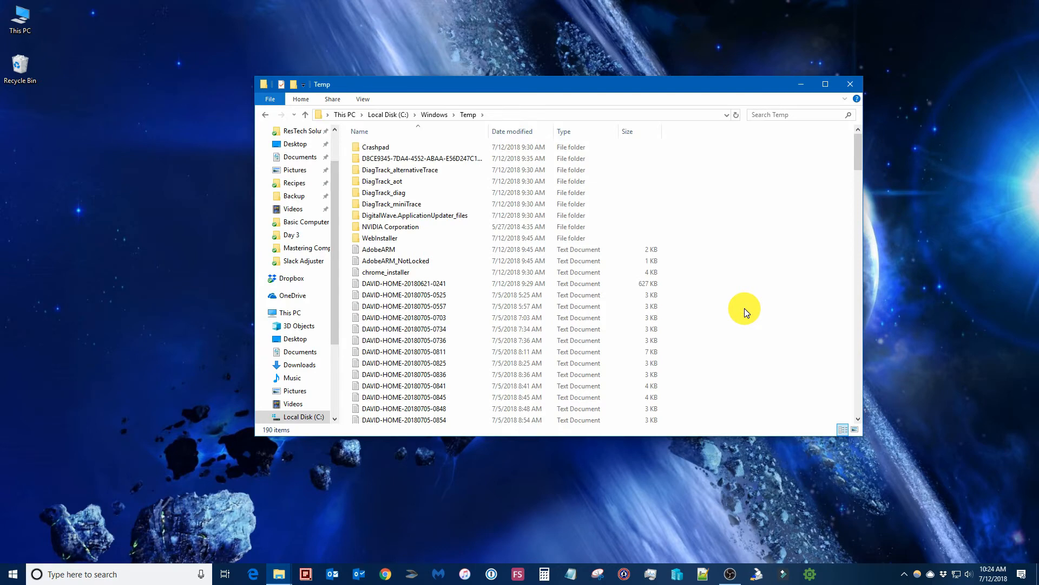
Delete all 190 Windows Temp items with admin permission, skipping files locked by other programs
key(ctrl+a)
key(Delete)
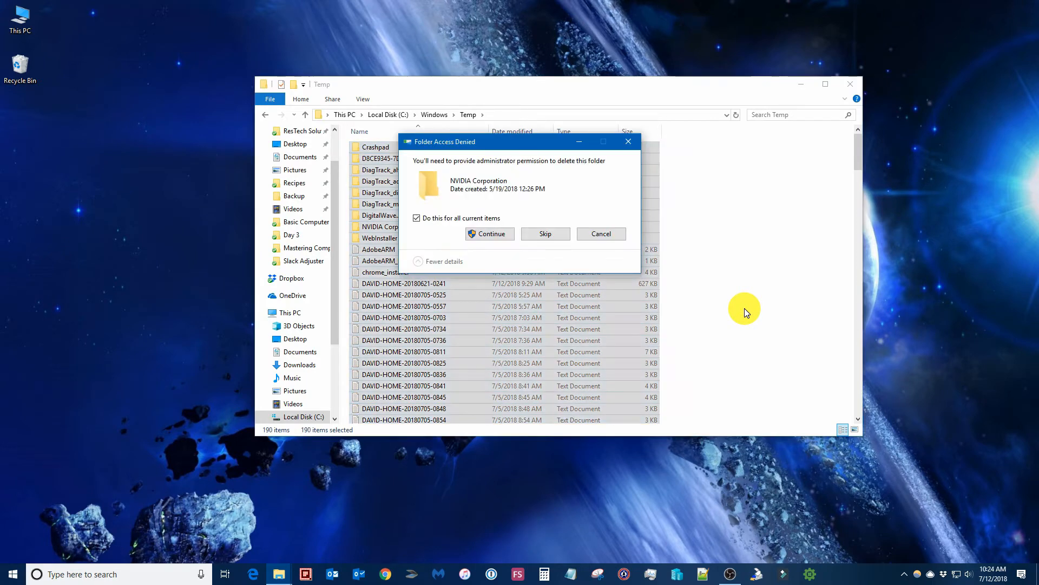
click(490, 234)
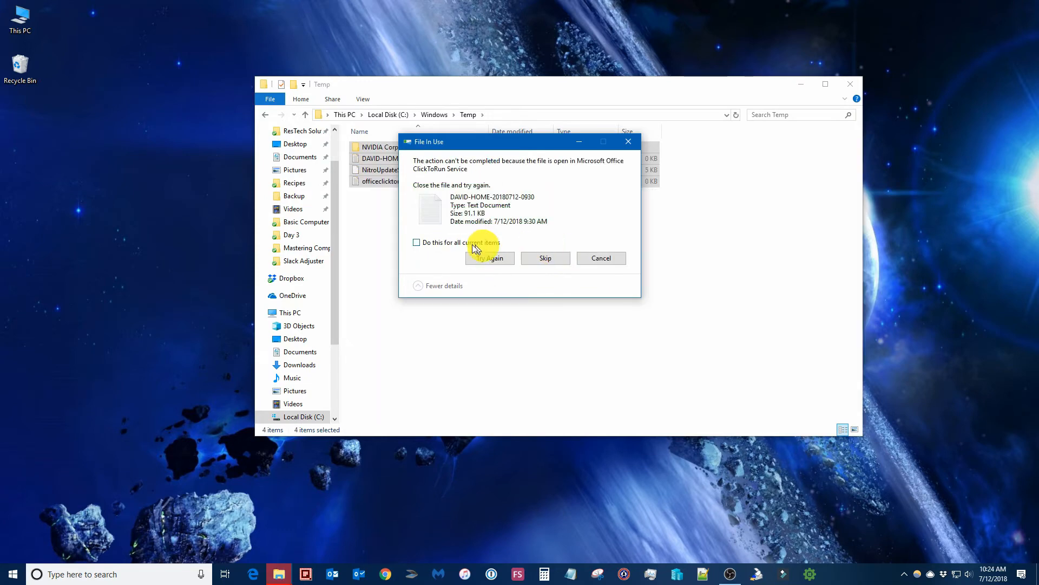
click(453, 242)
click(473, 255)
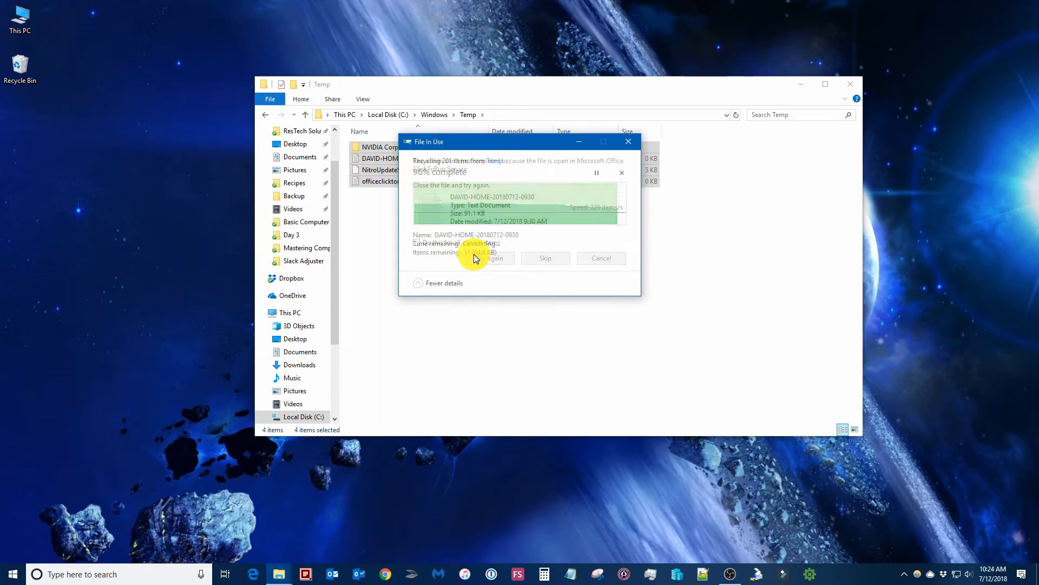
click(460, 241)
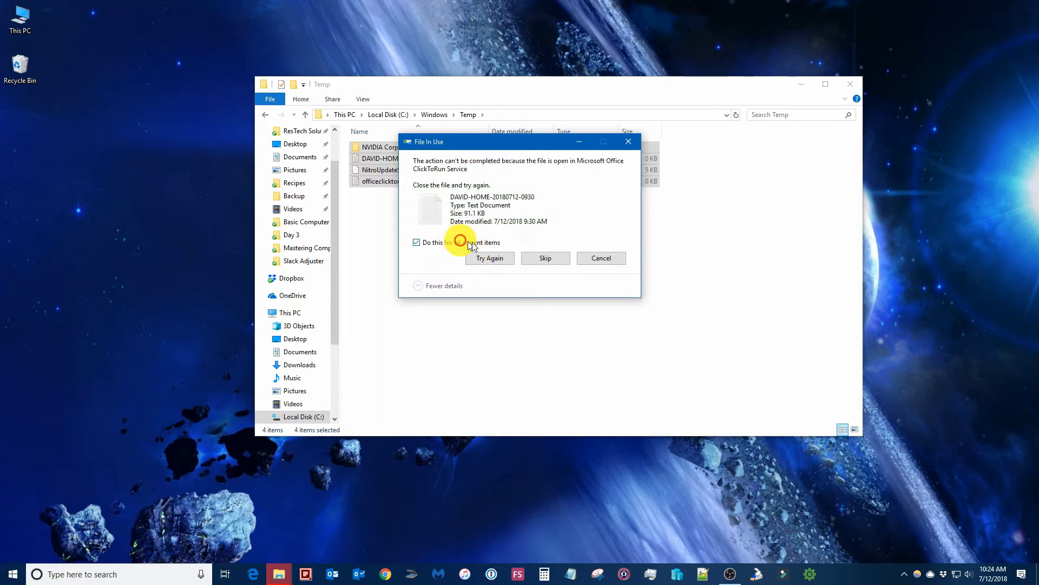
click(556, 258)
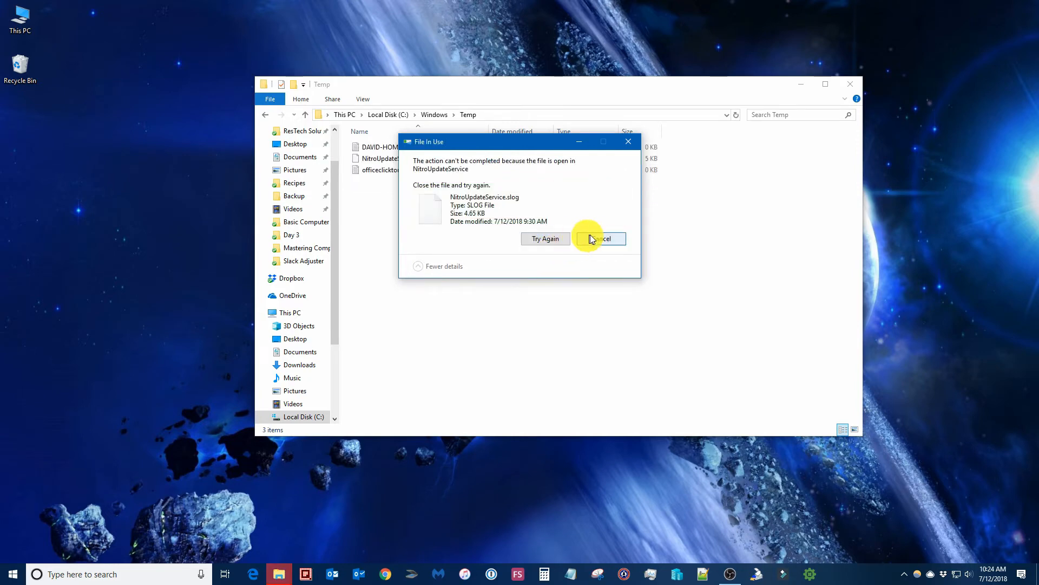
click(599, 239)
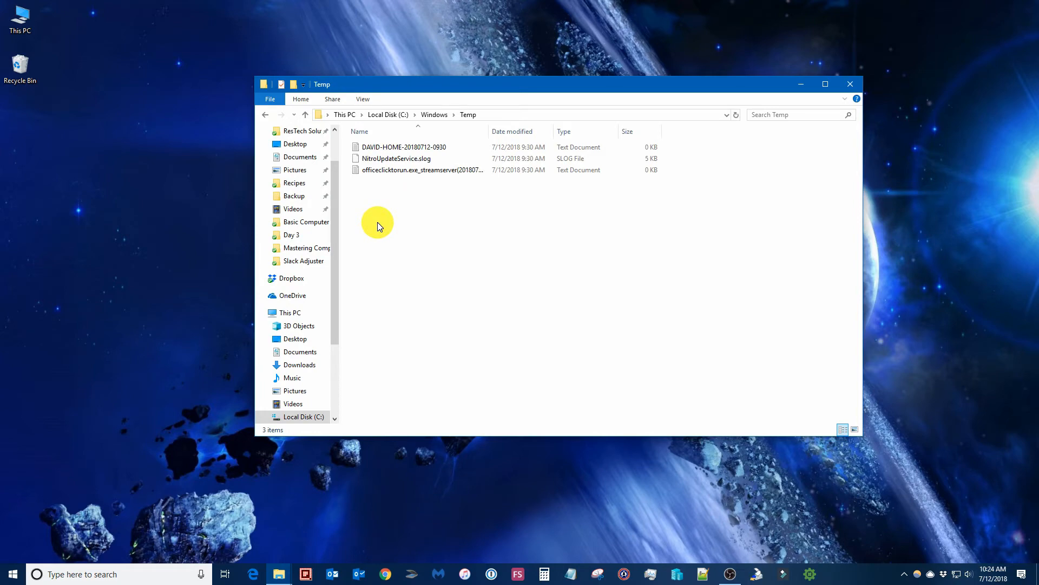
Permanently delete the 531 recycled temp items from the Recycle Bin, then switch to This PC
double_click(29, 64)
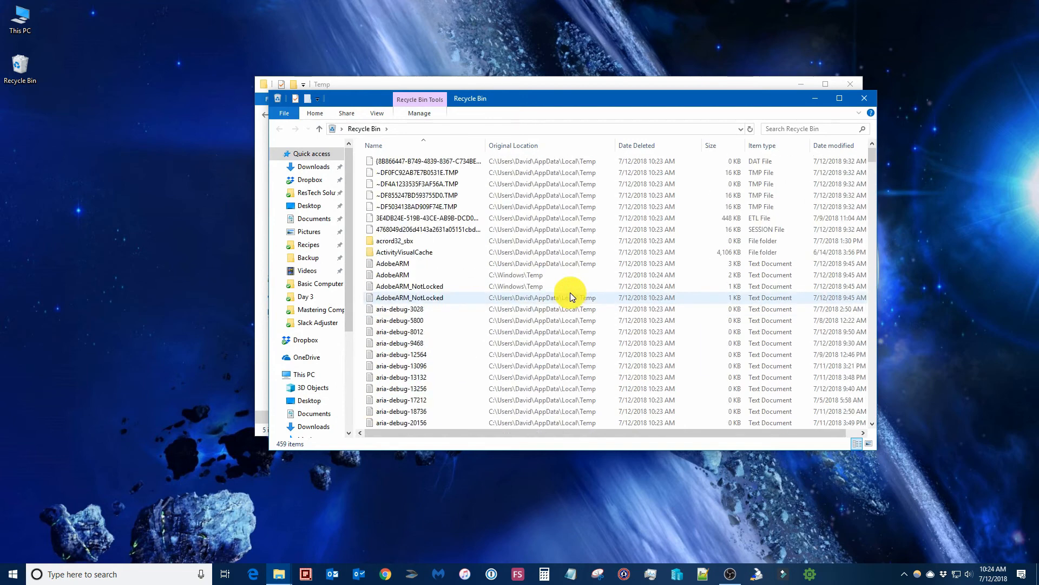
click(413, 111)
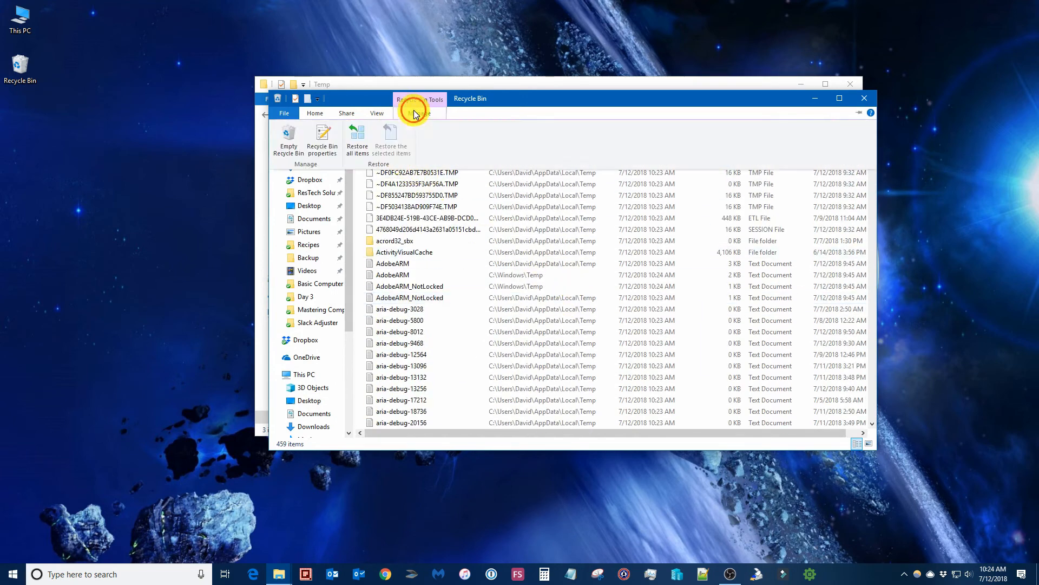
click(289, 140)
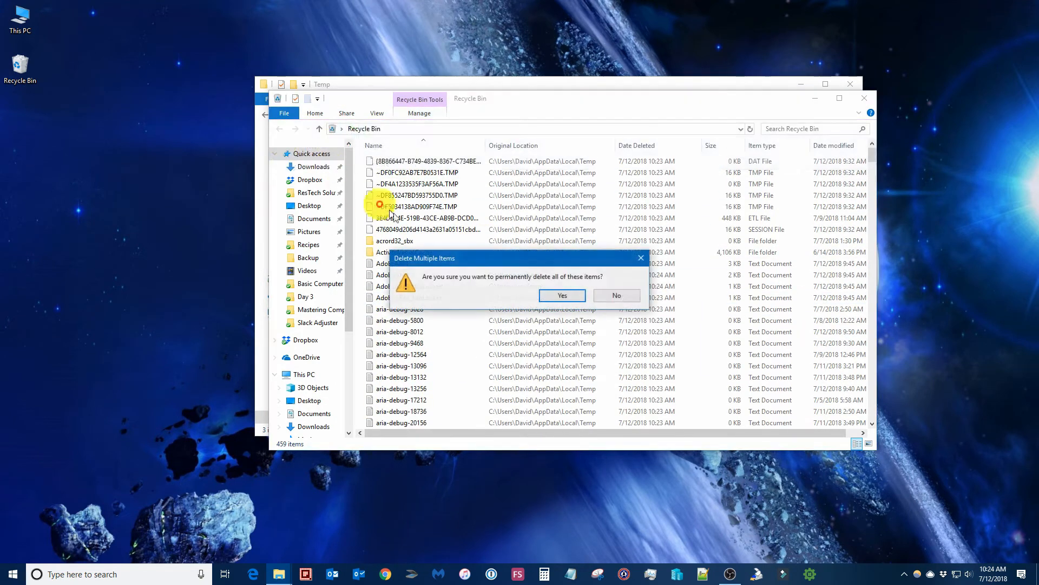
click(578, 295)
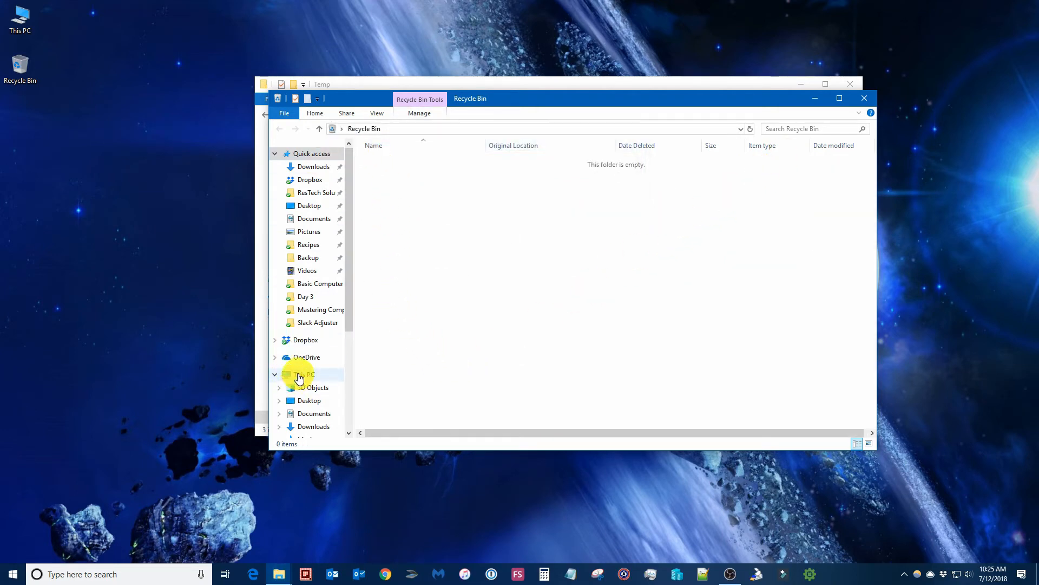
click(287, 375)
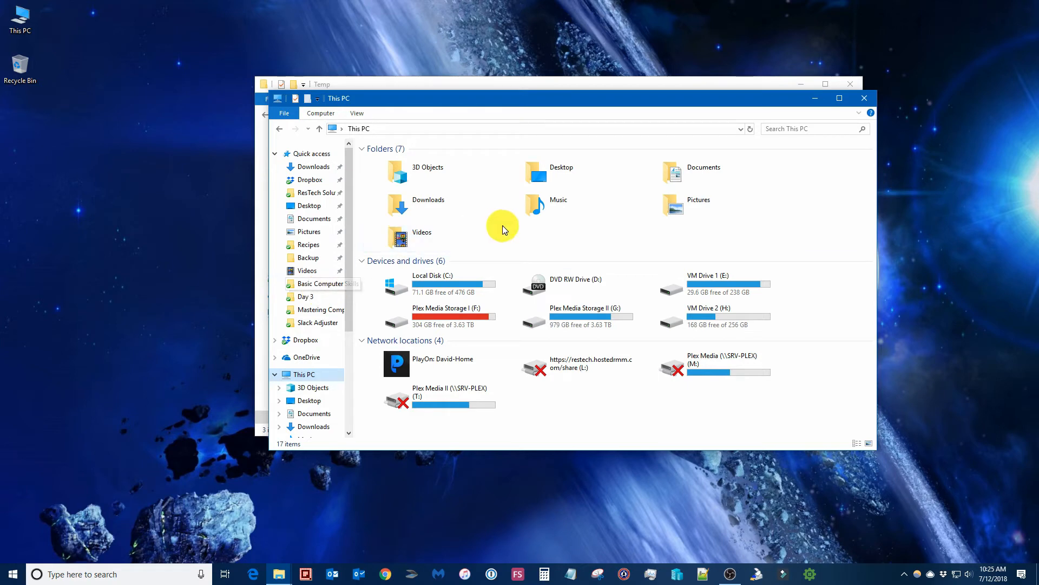
Launch Disk Cleanup for drive C: and close the This PC and Temp windows
click(106, 572)
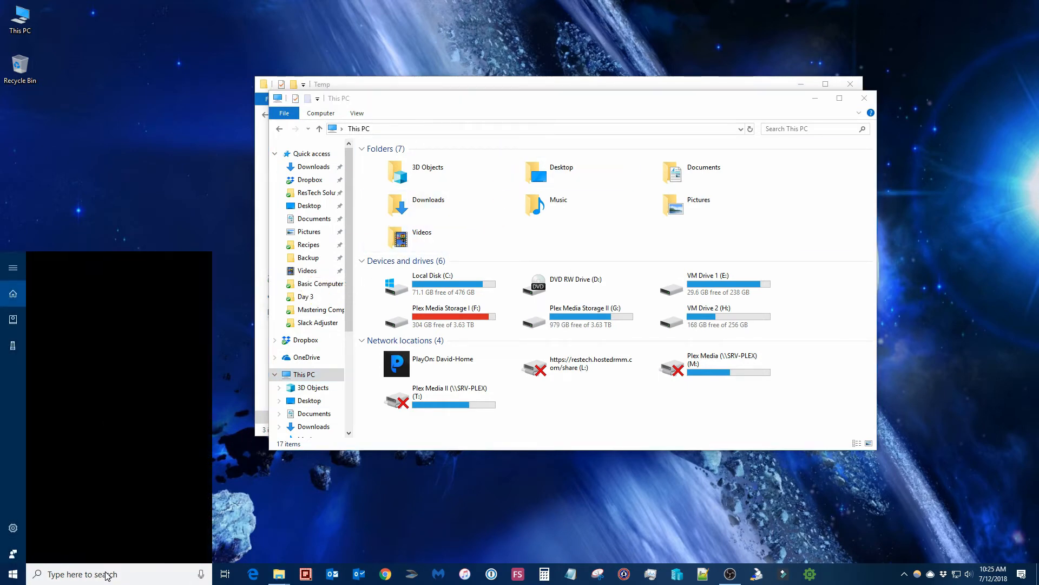
text(di)
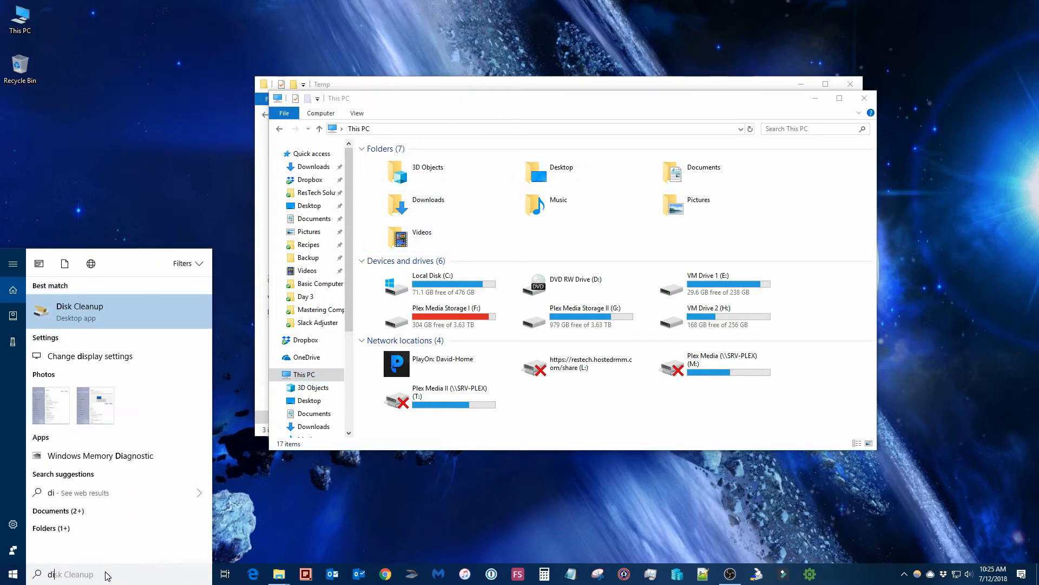
key(Return)
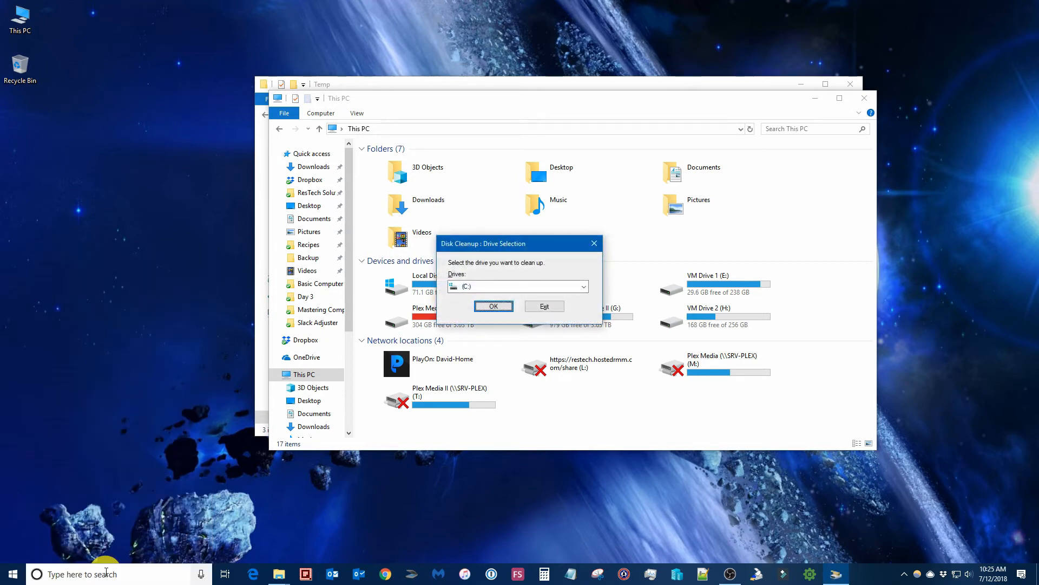
click(491, 305)
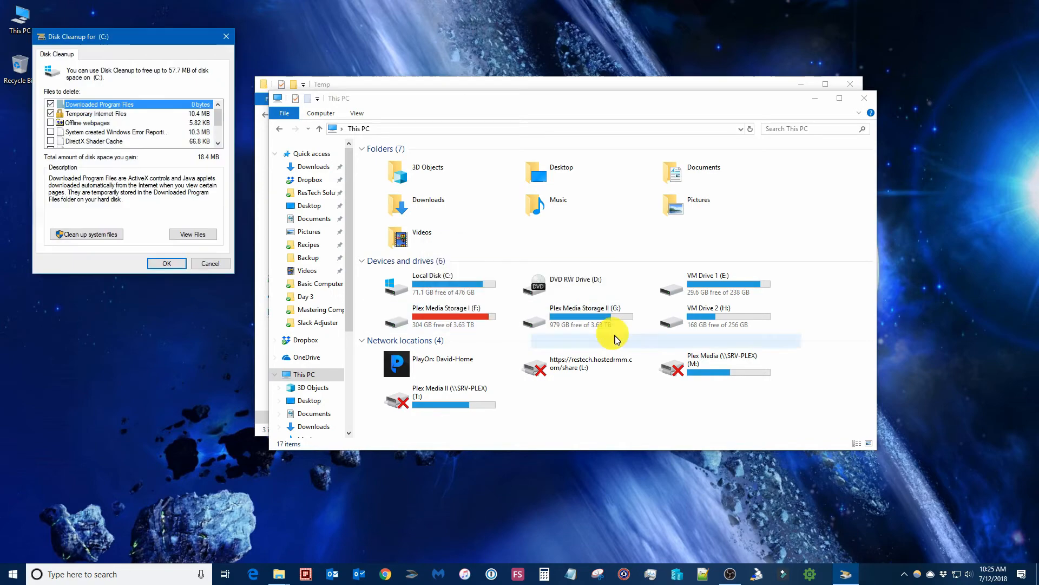
drag(151, 33, 645, 160)
click(864, 98)
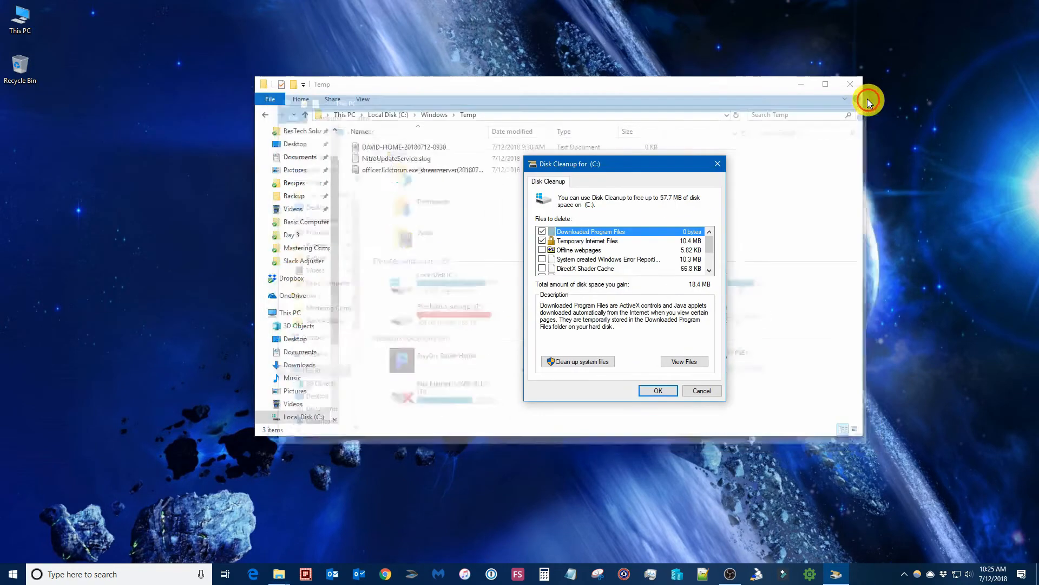
click(850, 84)
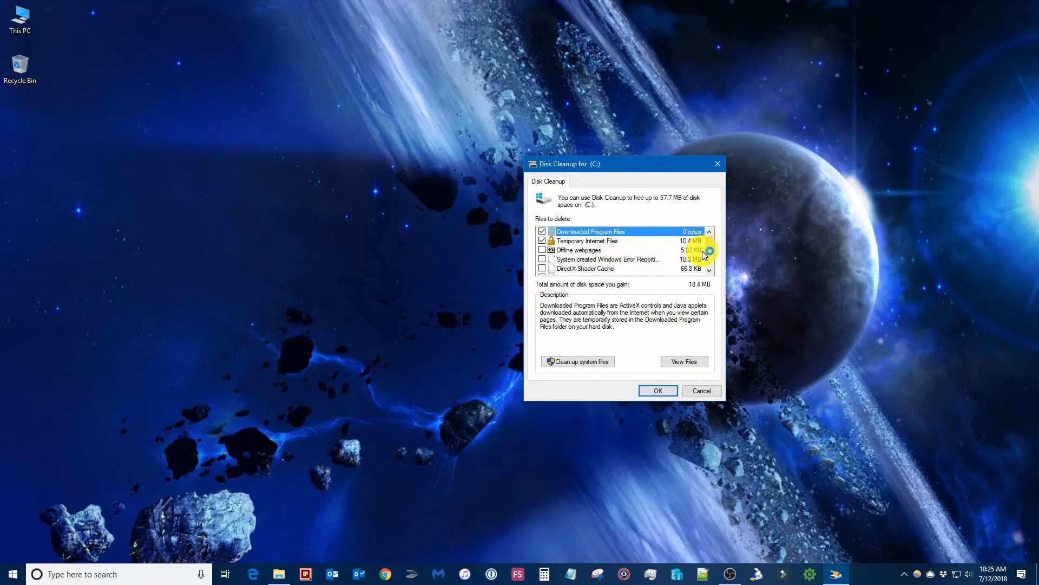
Tick Temporary files and Recycle Bin so 35.0 MB is selected for removal
drag(710, 241, 713, 261)
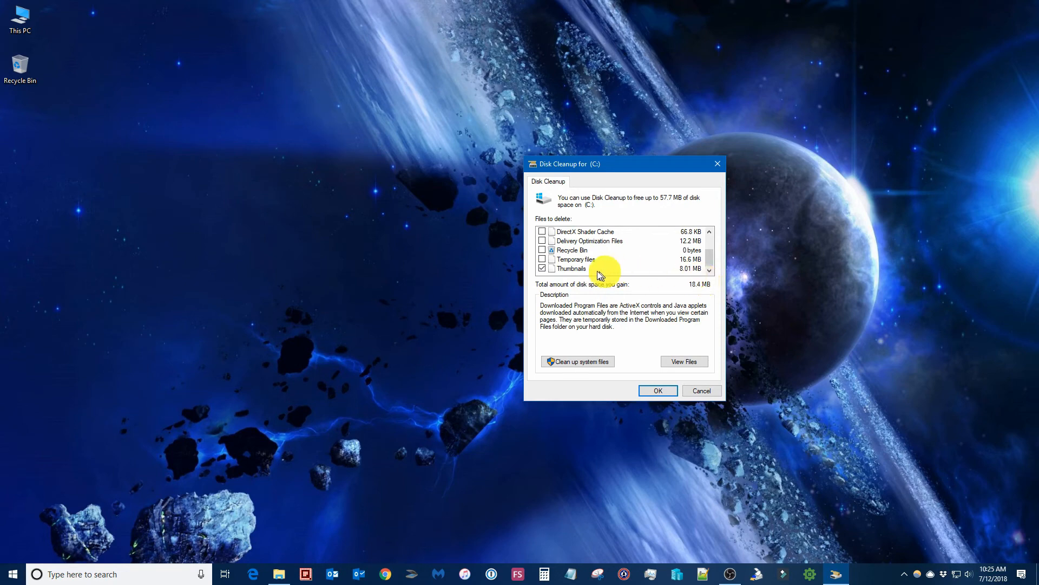
click(543, 260)
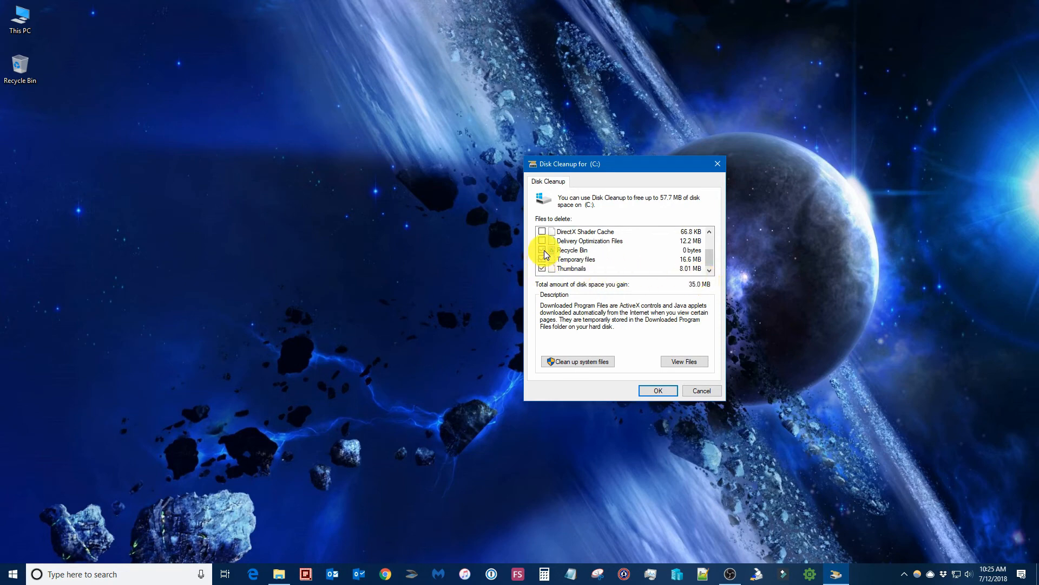
click(543, 251)
drag(712, 260, 710, 222)
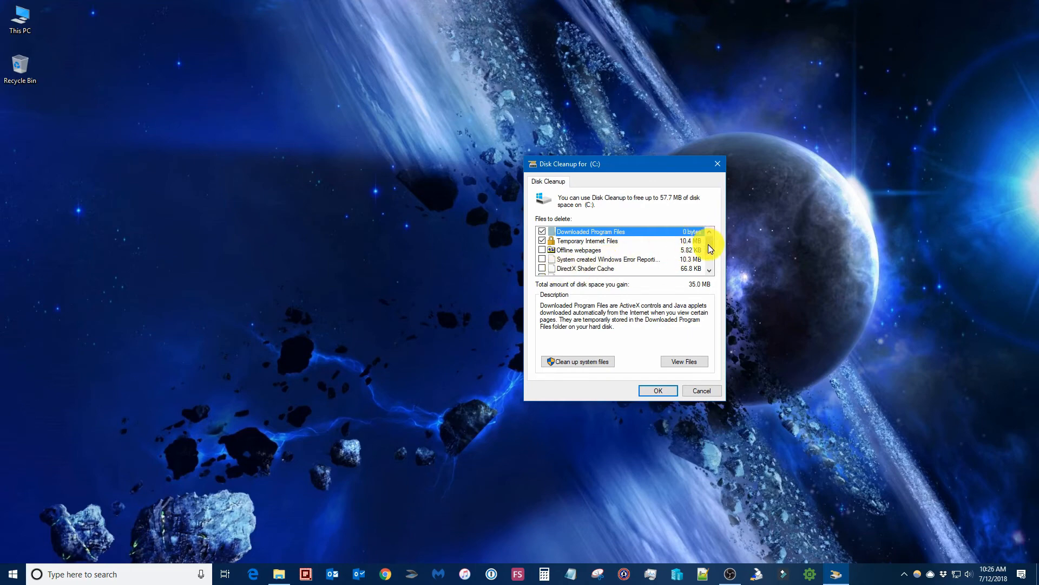
drag(709, 243, 709, 265)
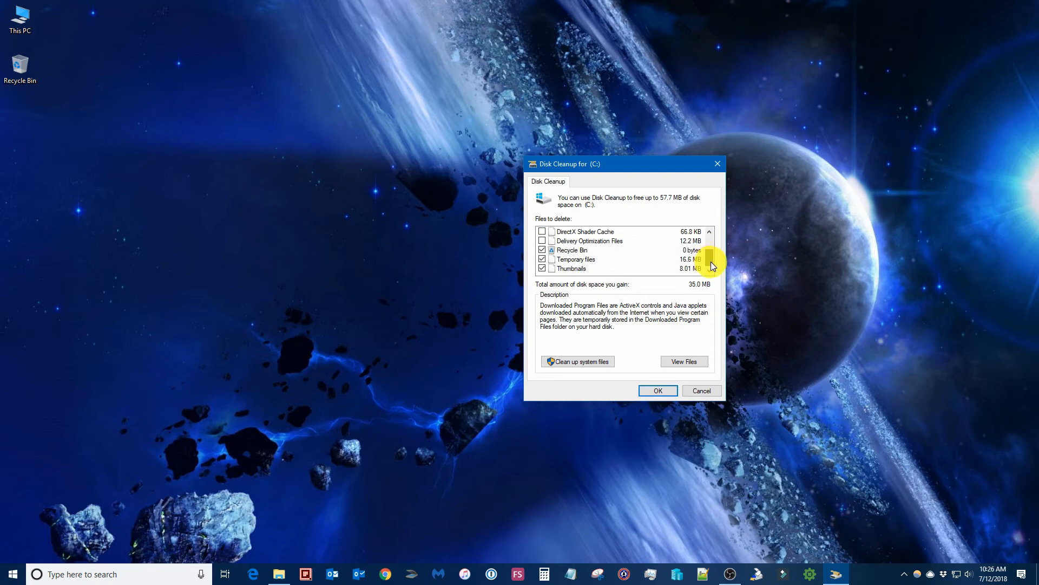
drag(713, 262, 714, 226)
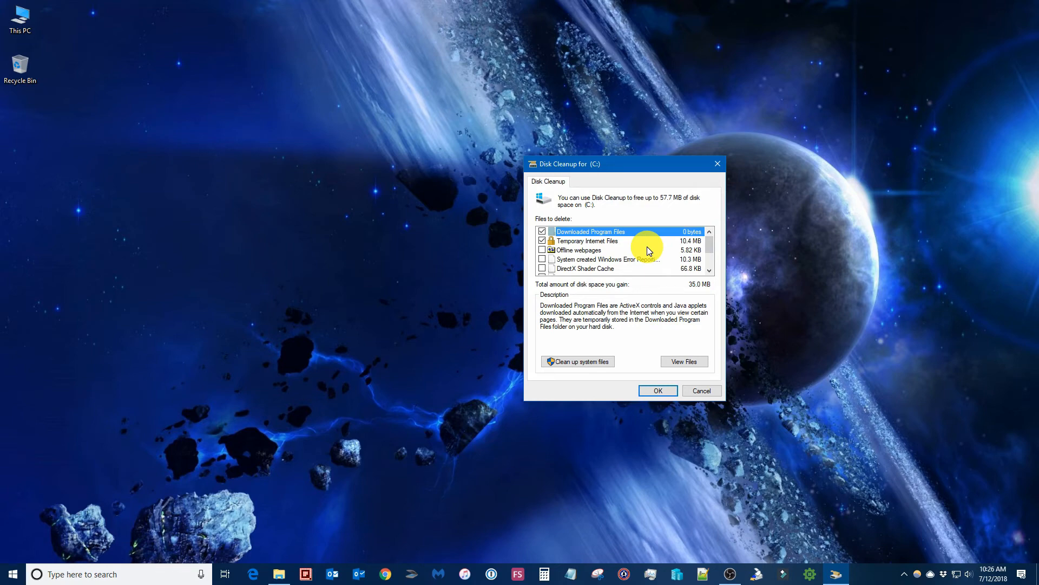
Confirm Disk Cleanup and delete the selected files from drive C:
click(657, 390)
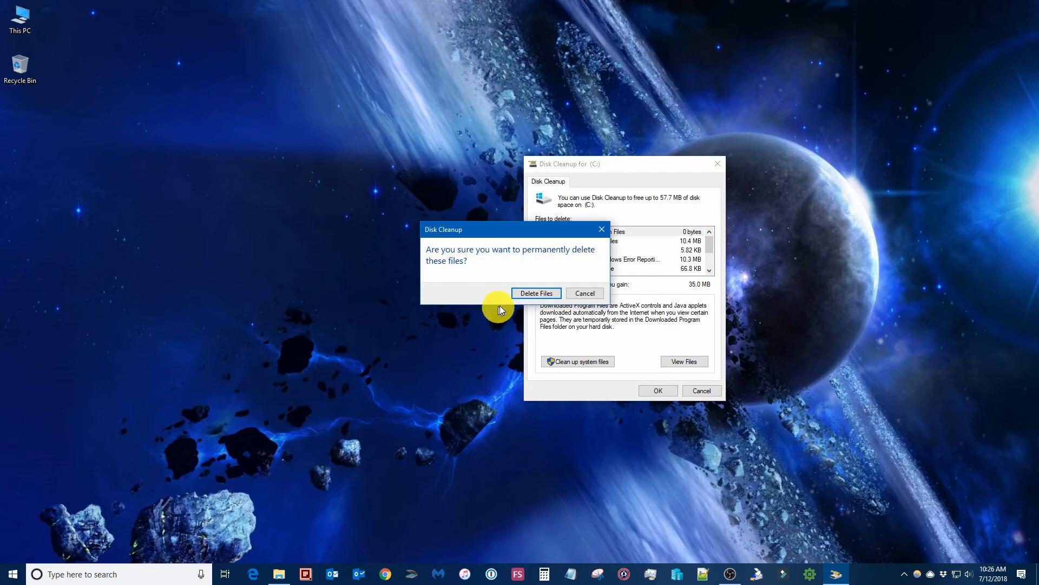
click(533, 294)
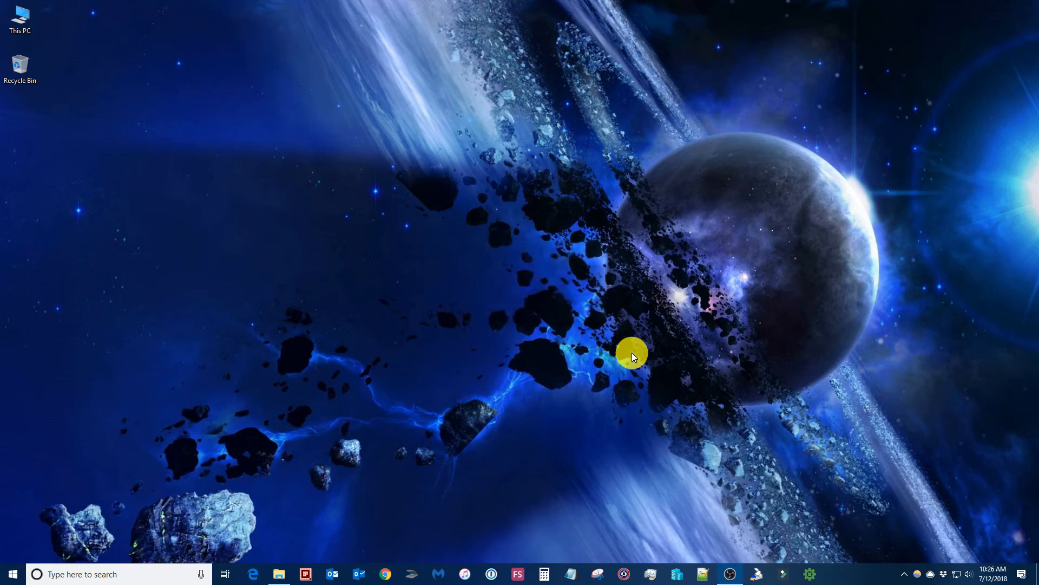
Open Downloads and check its properties: 14.6 GB in 846 files and 232 folders
right_click(278, 571)
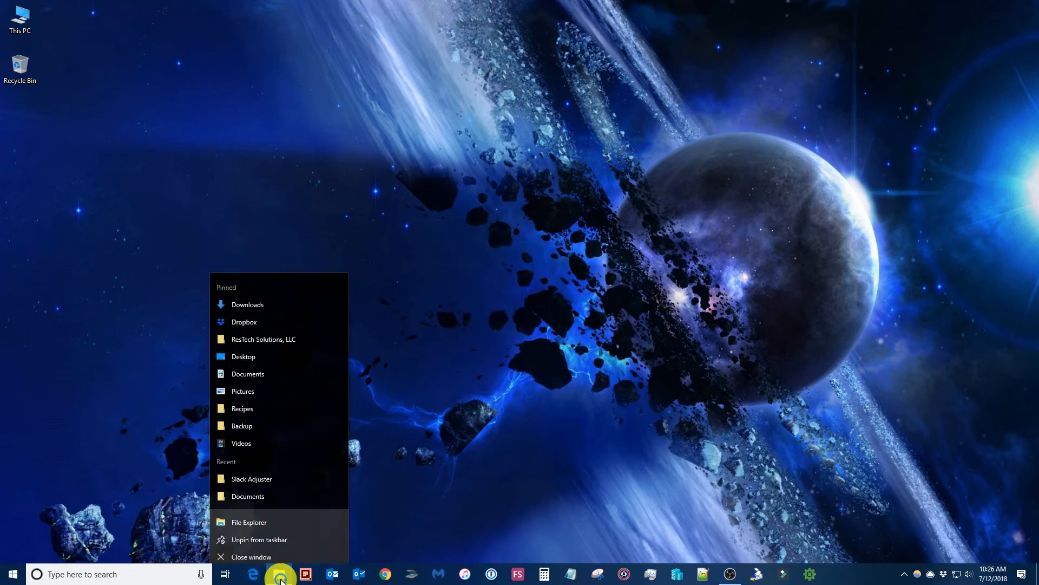
click(290, 299)
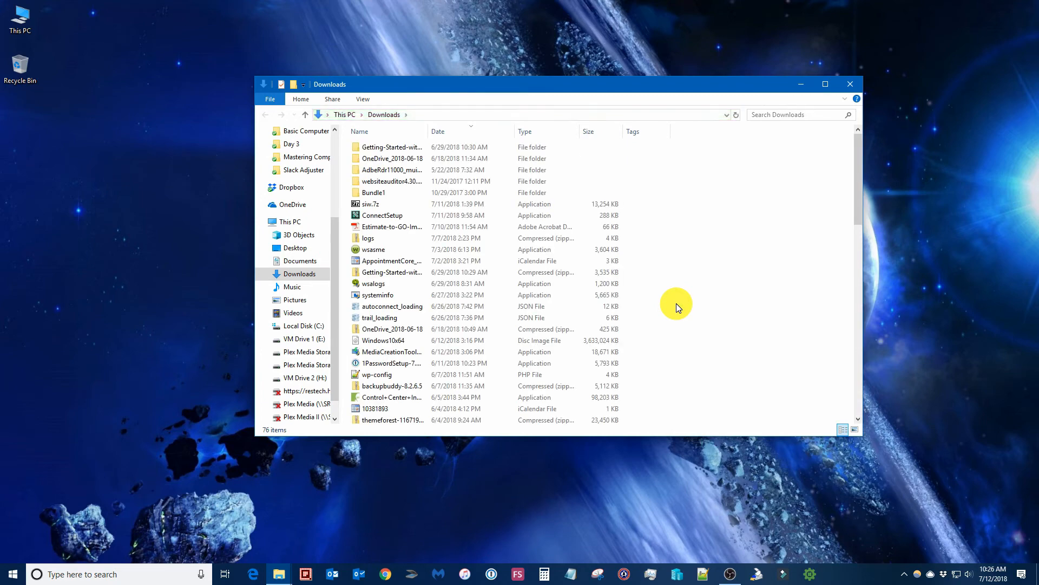
right_click(716, 295)
click(746, 428)
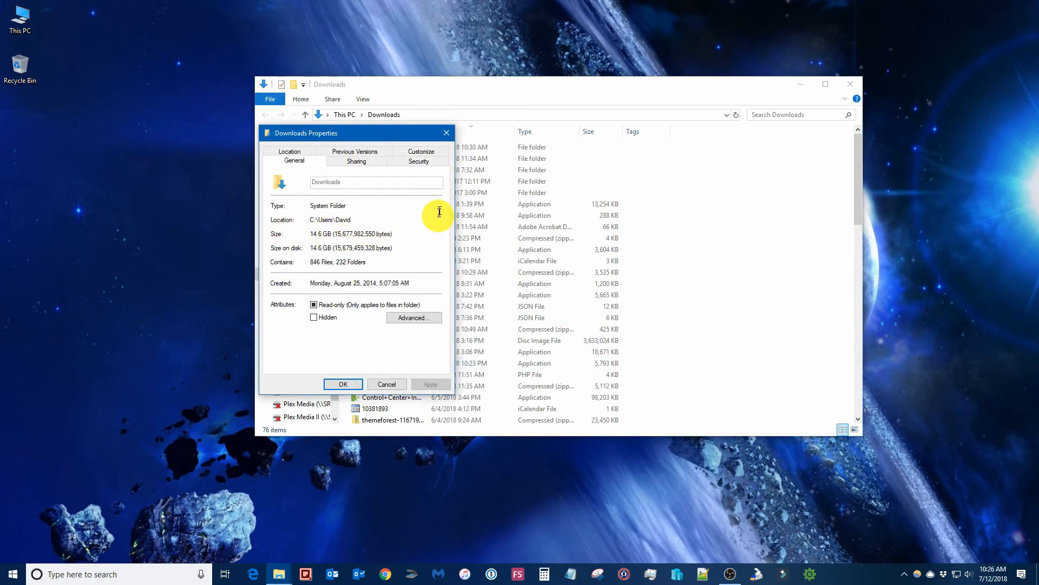
click(445, 132)
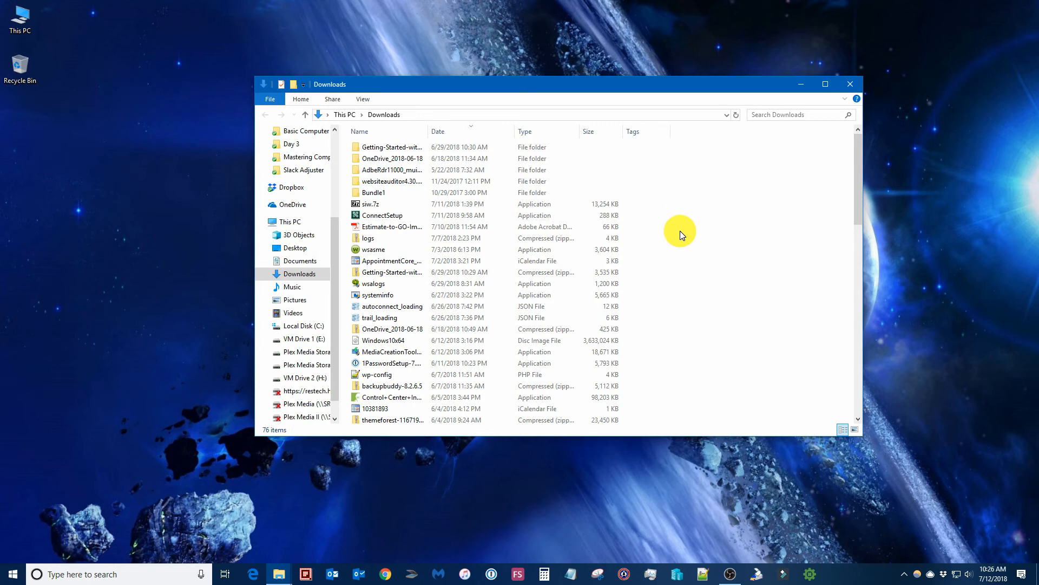
scroll(680, 230, down, 3)
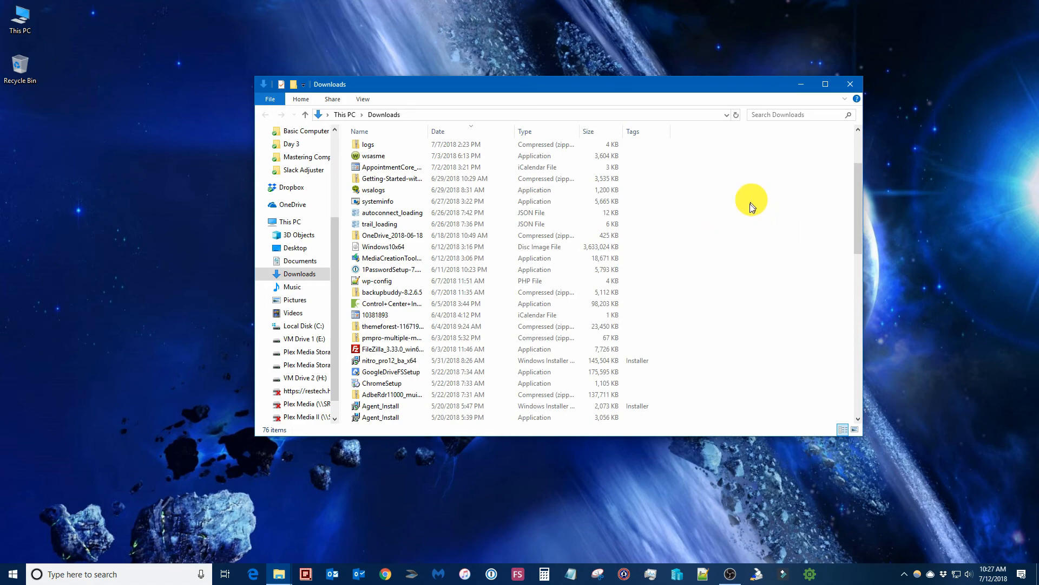
scroll(751, 207, down, 12)
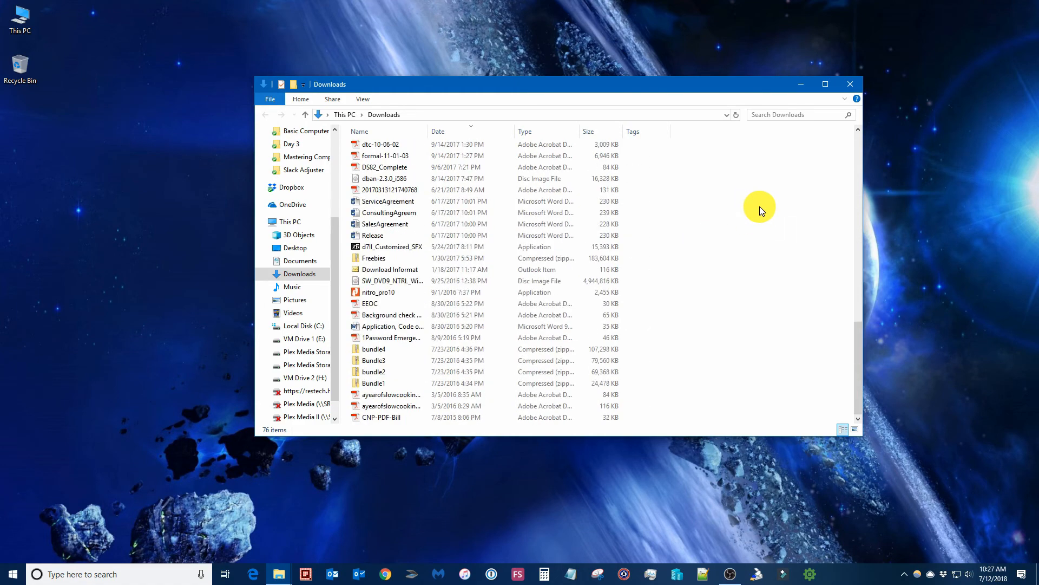
scroll(790, 298, up, 15)
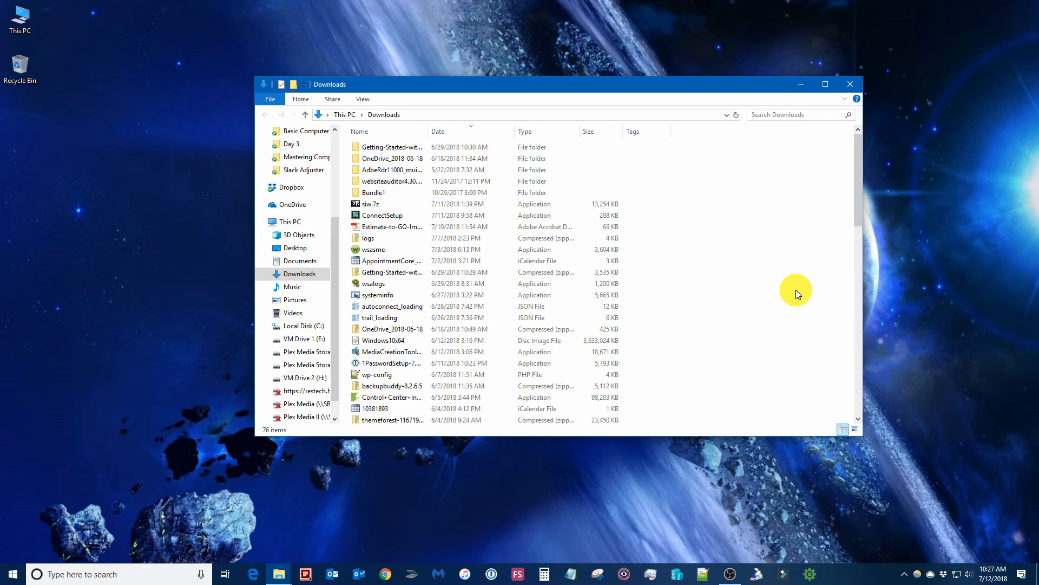
scroll(796, 291, down, 10)
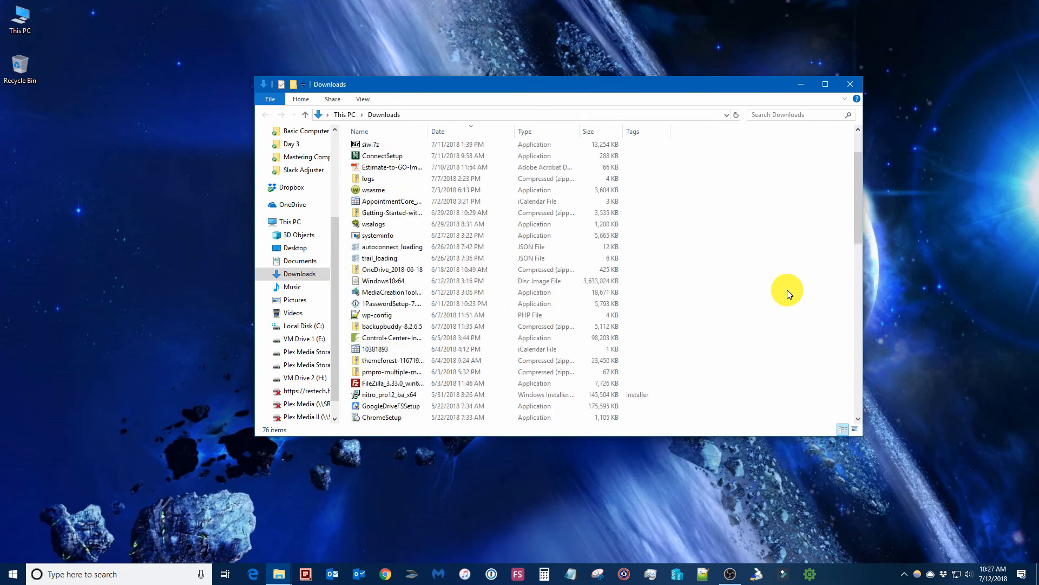
scroll(787, 290, down, 7)
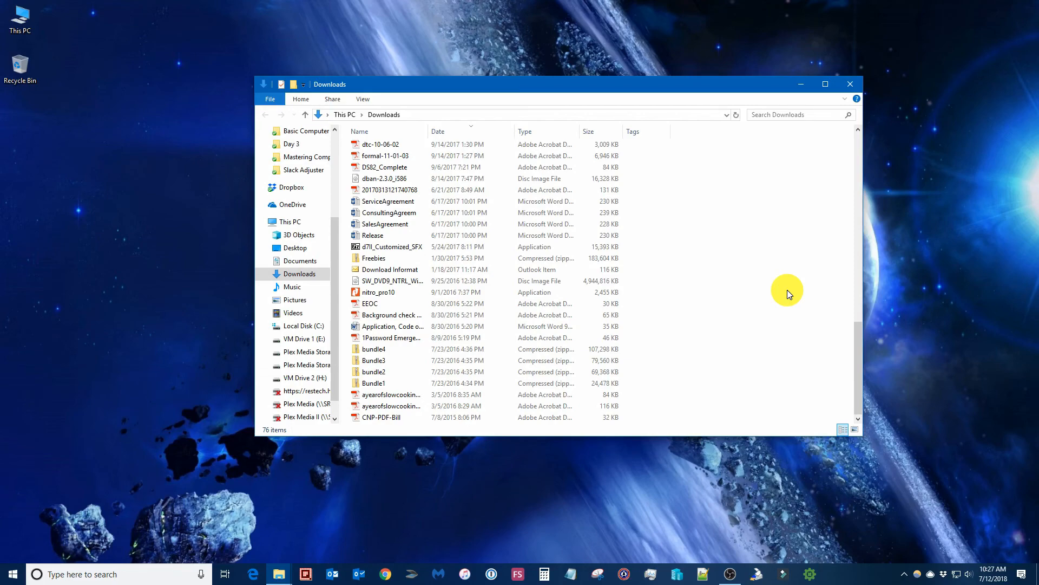
scroll(787, 290, up, 15)
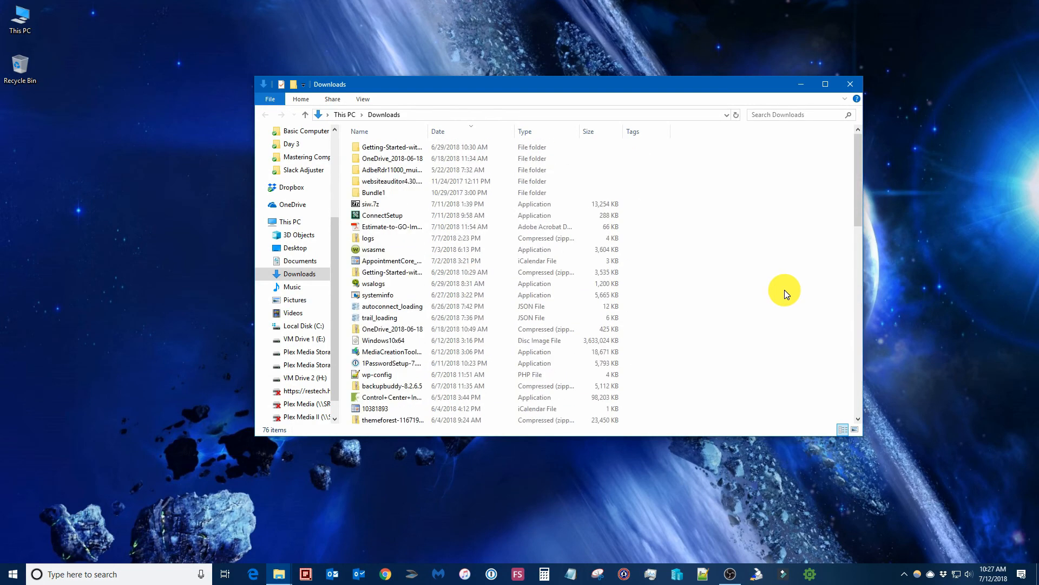
Close the Downloads window to return to the desktop
click(849, 84)
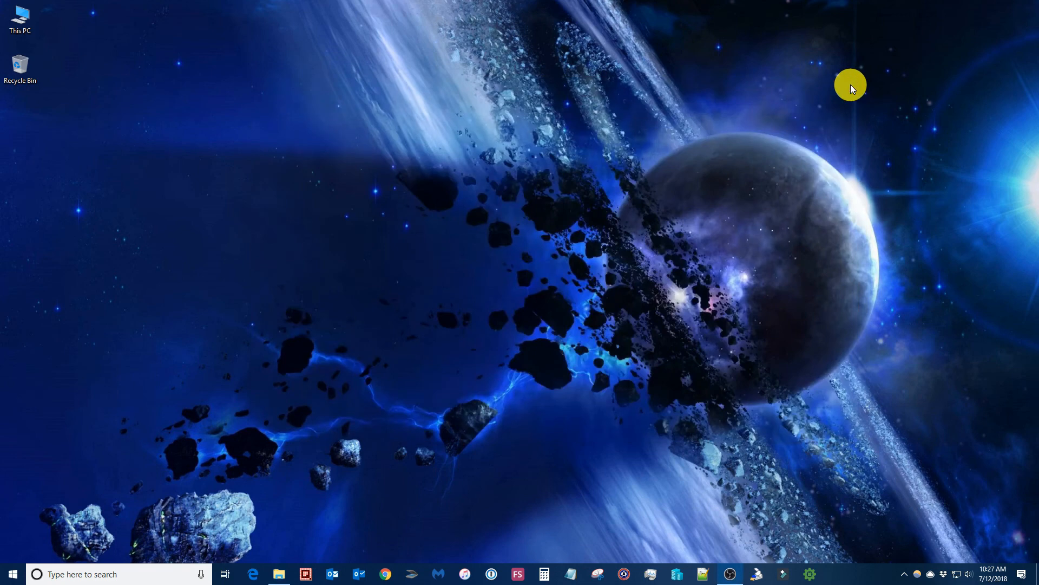